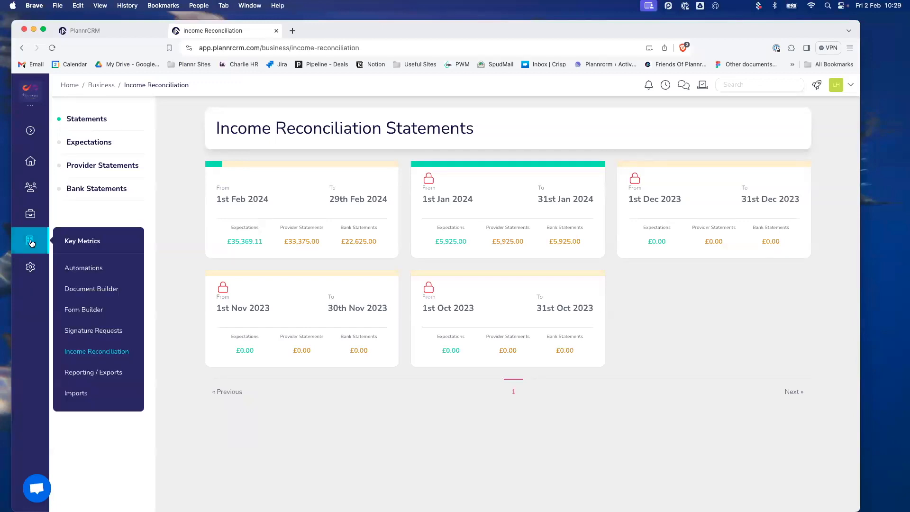
Download the Income Reconciliation 01-01-2024 - 31-01-2024 Export file from Reporting into the Reports folder inside Demos.
{"action": "left_click", "coordinate": [100, 375]}
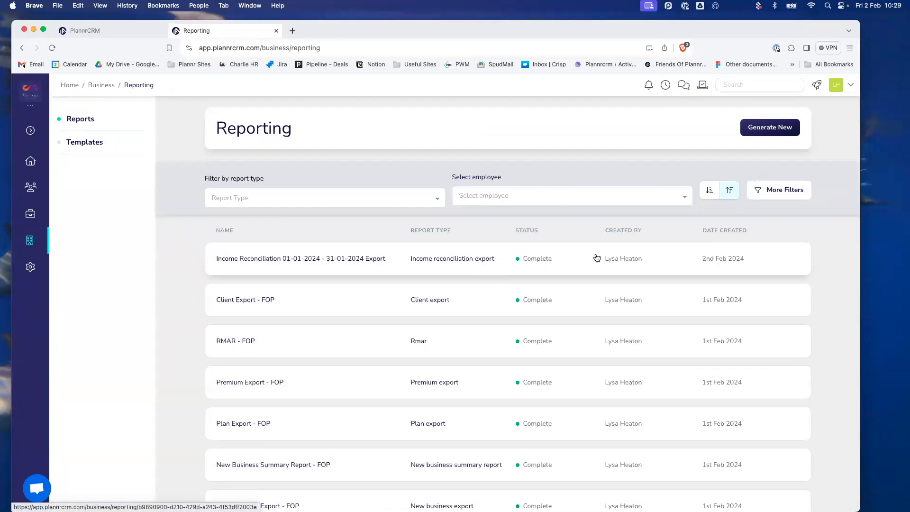
{"action": "left_click", "coordinate": [559, 260]}
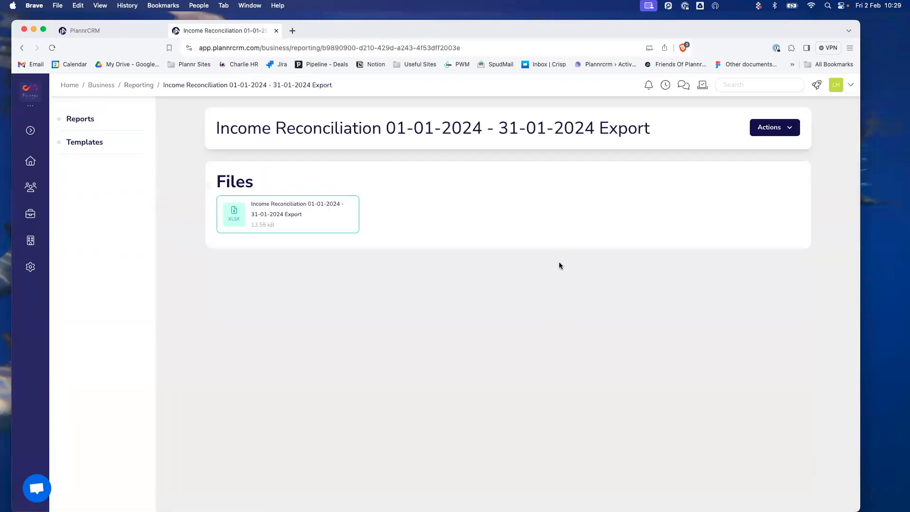
{"action": "left_click", "coordinate": [286, 216]}
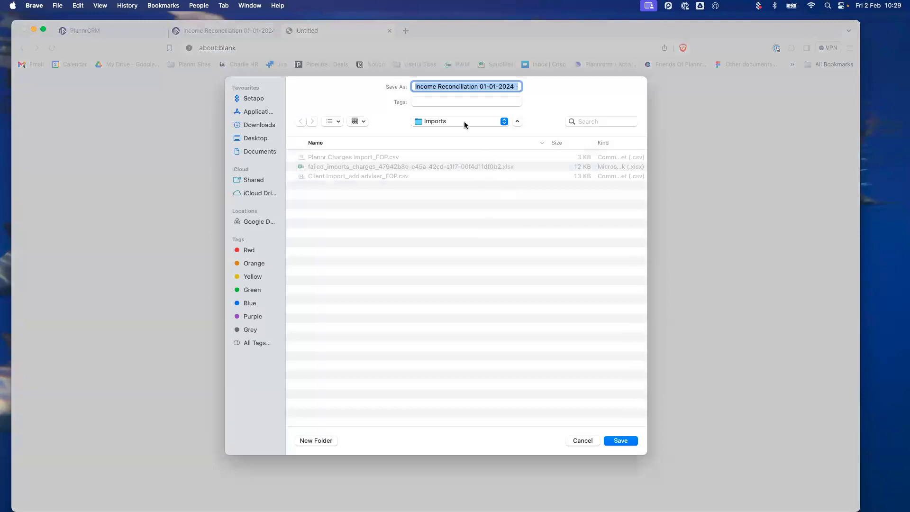
{"action": "left_click", "coordinate": [463, 123]}
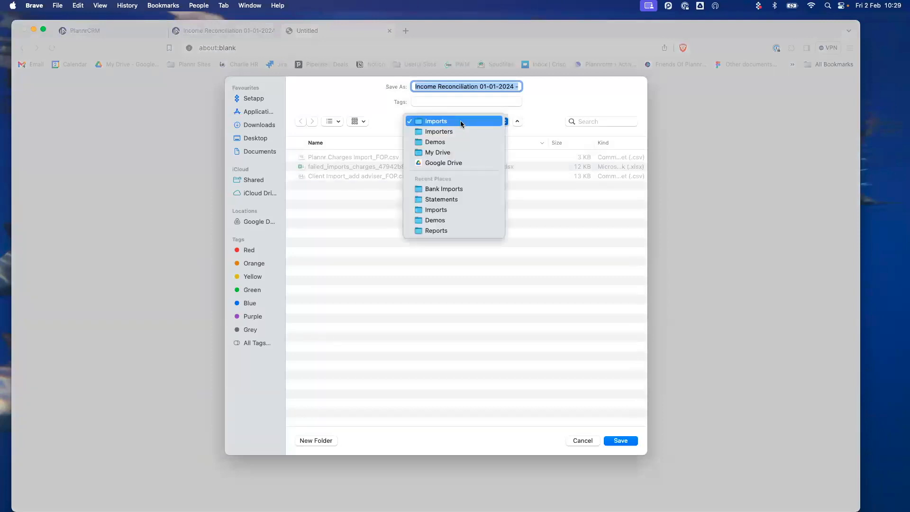
{"action": "left_click", "coordinate": [450, 142]}
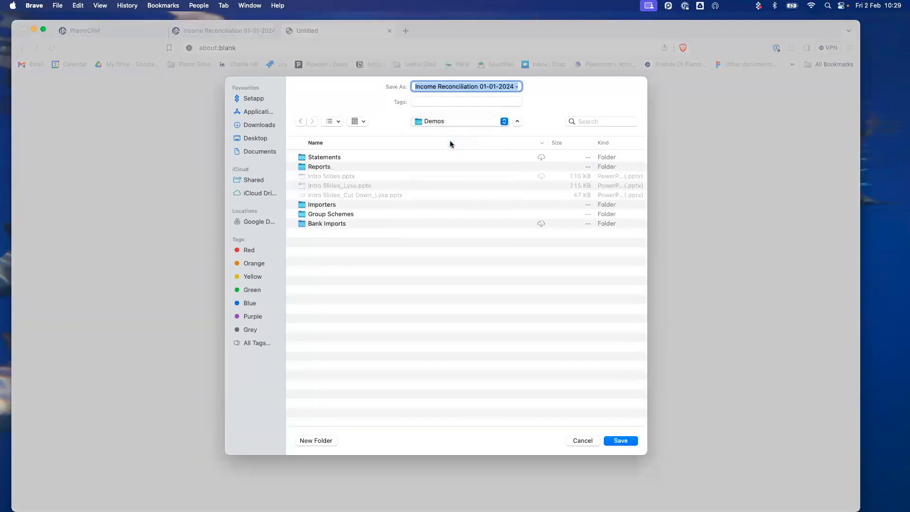
{"action": "left_click", "coordinate": [348, 167]}
{"action": "double_click", "coordinate": [348, 167]}
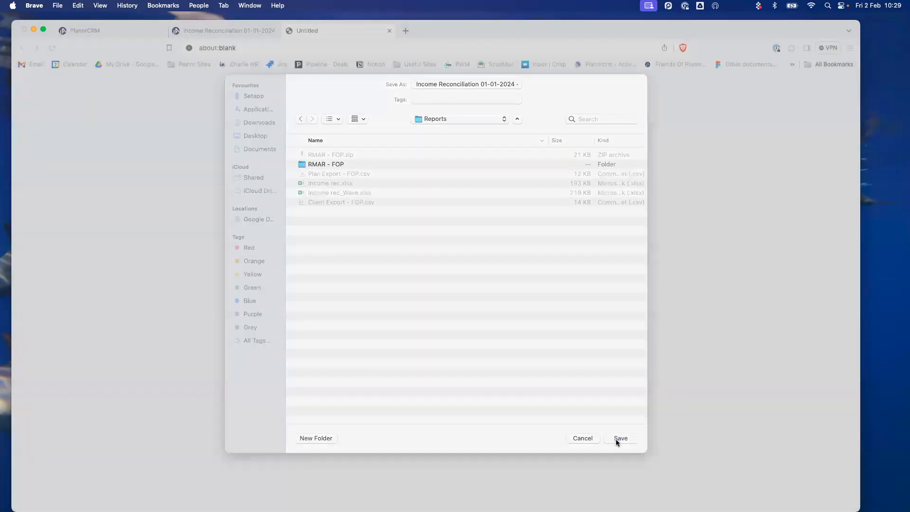
{"action": "left_click", "coordinate": [620, 441]}
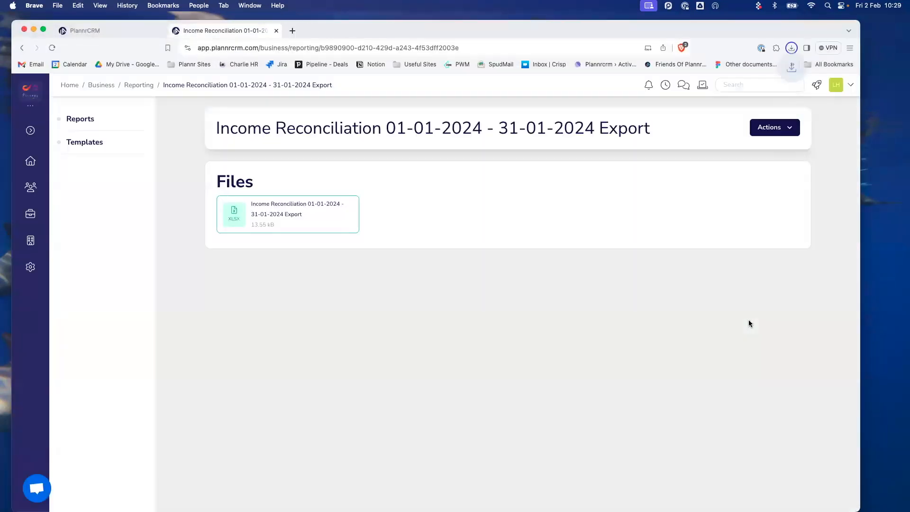
Open the downloaded export in Excel and examine the payment date, gross, net and unbalanced amount columns on the Expectations sheet.
{"action": "left_click", "coordinate": [704, 64]}
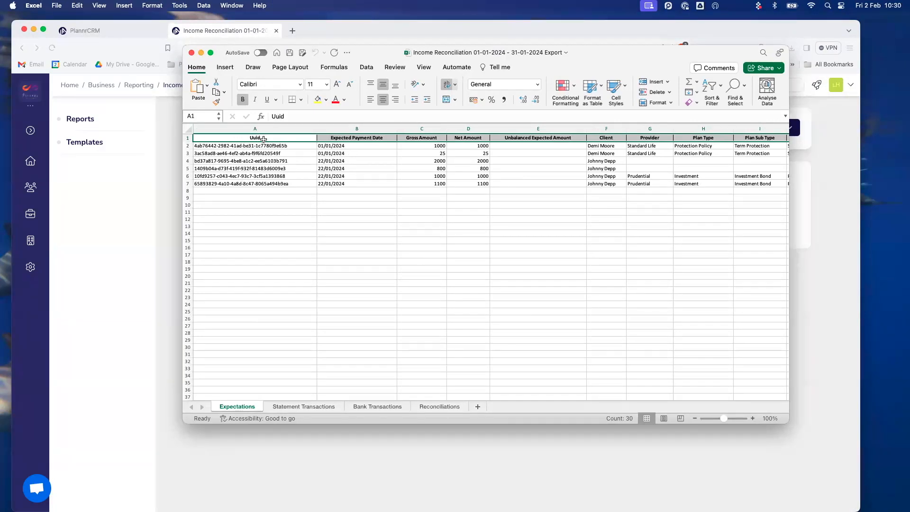
{"action": "left_click", "coordinate": [367, 139]}
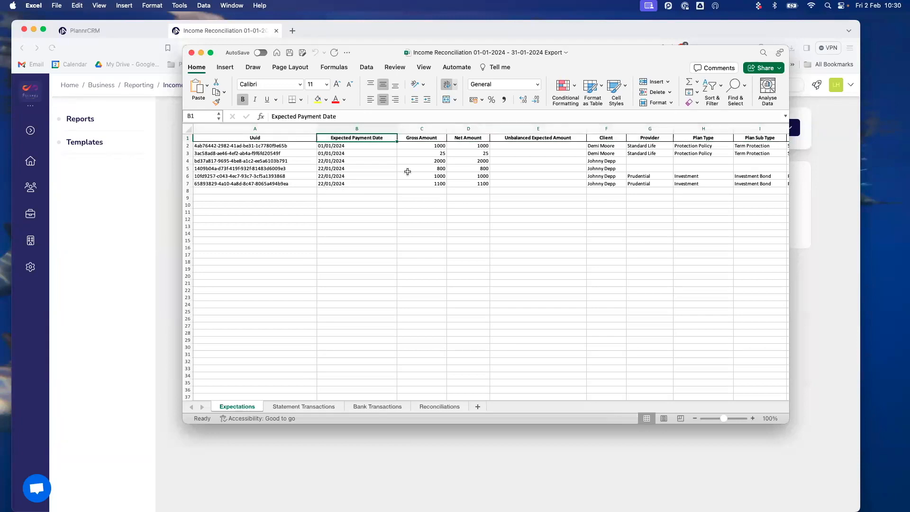
{"action": "left_click_drag", "start_coordinate": [432, 145], "coordinate": [432, 182]}
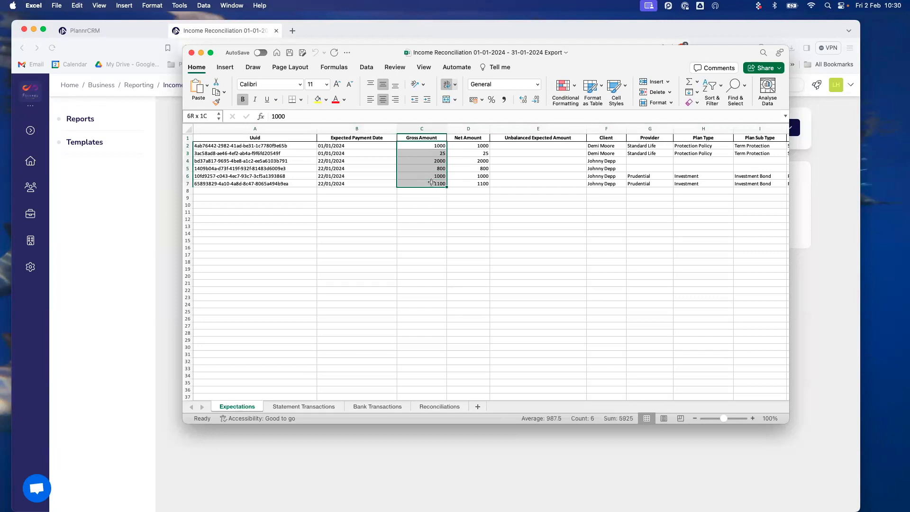
{"action": "left_click", "coordinate": [481, 145]}
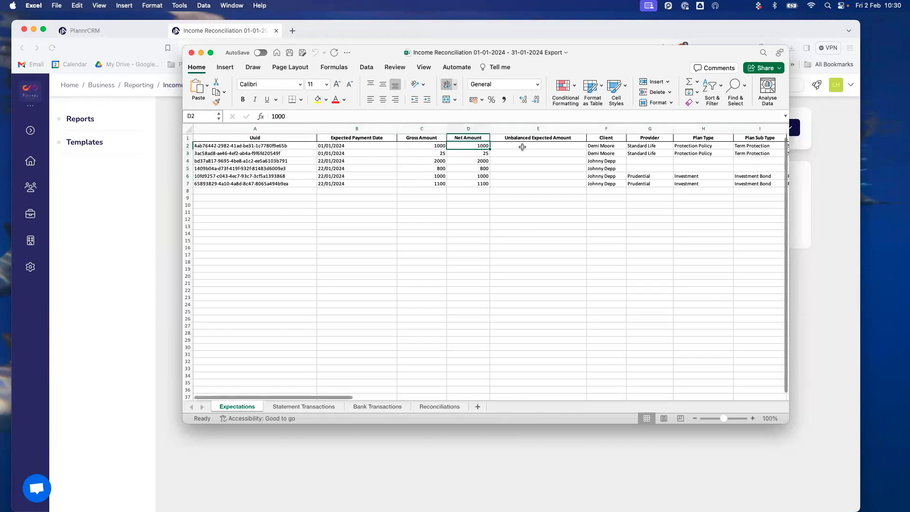
{"action": "left_click", "coordinate": [533, 145]}
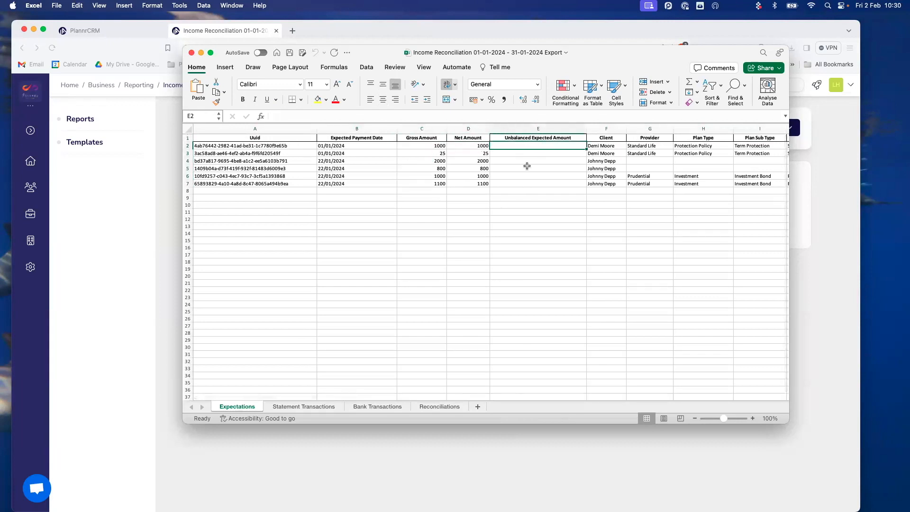
Examine the remaining Expectations columns, from client and plan details through reconciled amounts to the statement transaction Uuids.
{"action": "scroll", "coordinate": [517, 181], "scroll_direction": "right", "scroll_amount": 6}
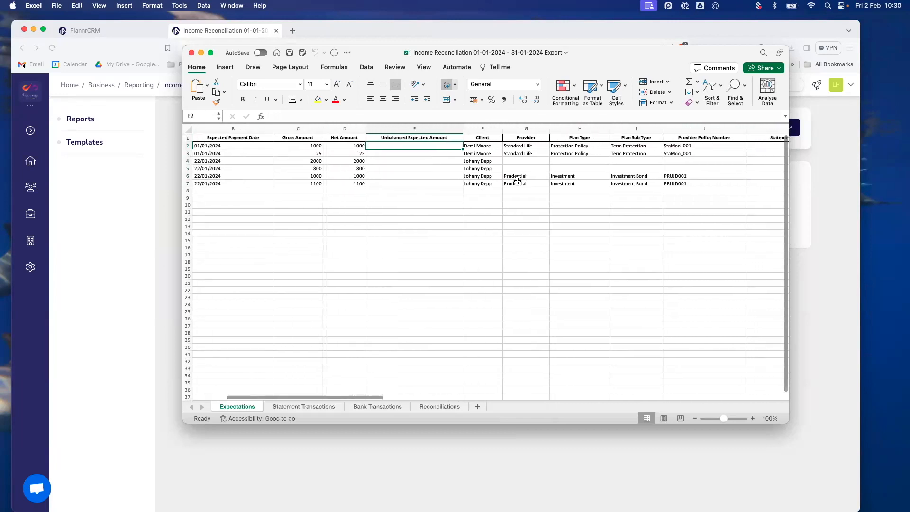
{"action": "scroll", "coordinate": [518, 181], "scroll_direction": "right", "scroll_amount": 8}
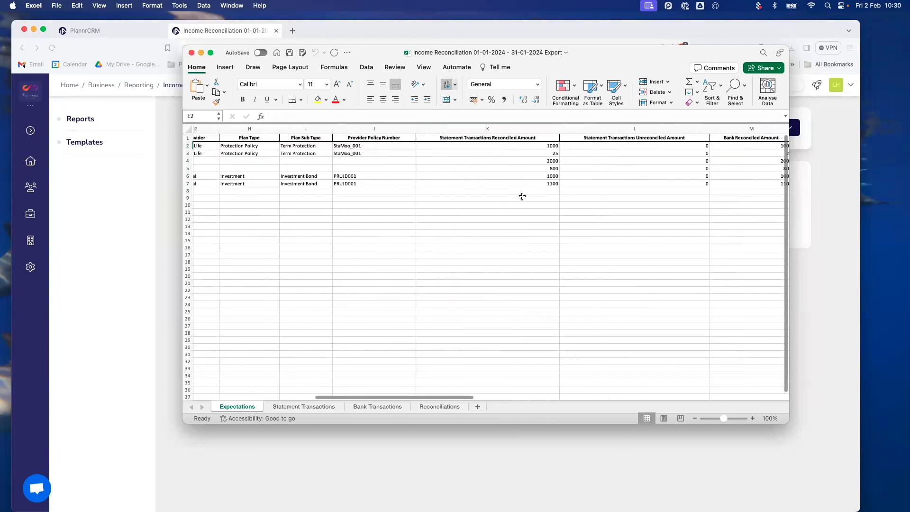
{"action": "scroll", "coordinate": [521, 196], "scroll_direction": "right", "scroll_amount": 5}
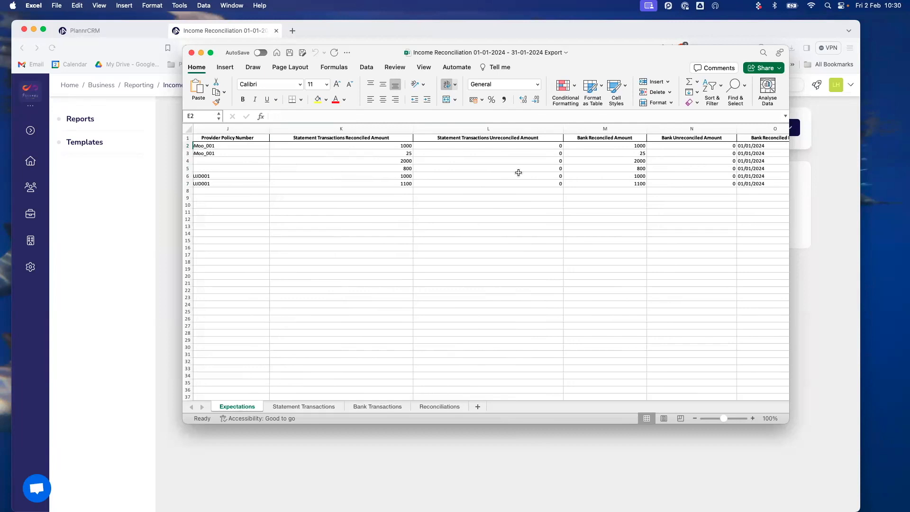
{"action": "scroll", "coordinate": [518, 172], "scroll_direction": "right", "scroll_amount": 3}
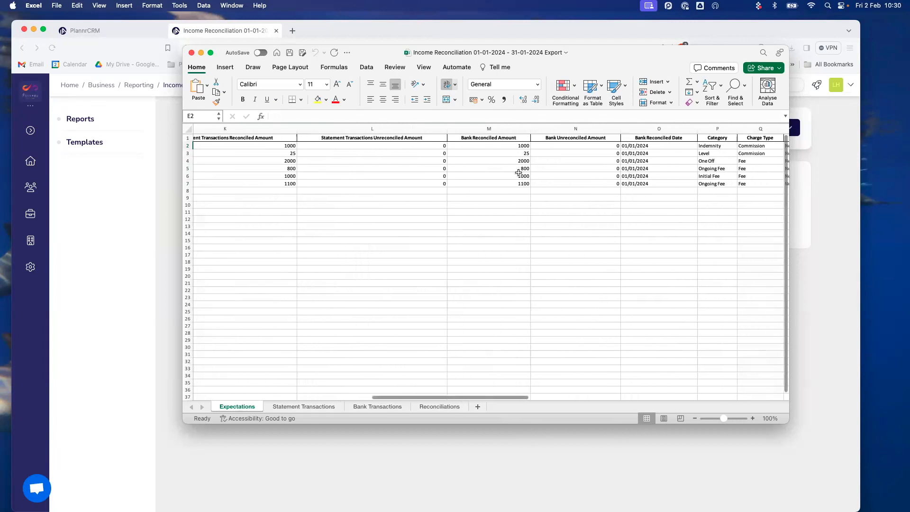
{"action": "scroll", "coordinate": [518, 172], "scroll_direction": "right", "scroll_amount": 6}
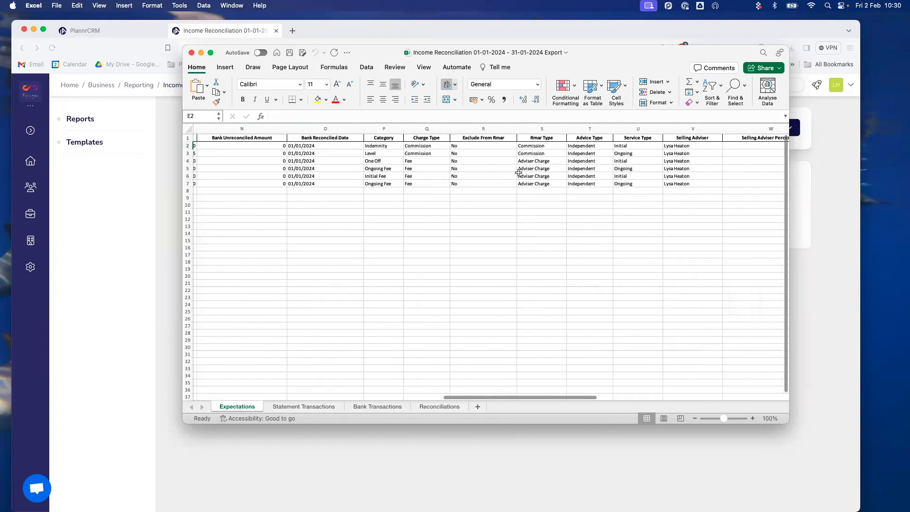
{"action": "scroll", "coordinate": [518, 172], "scroll_direction": "right", "scroll_amount": 10}
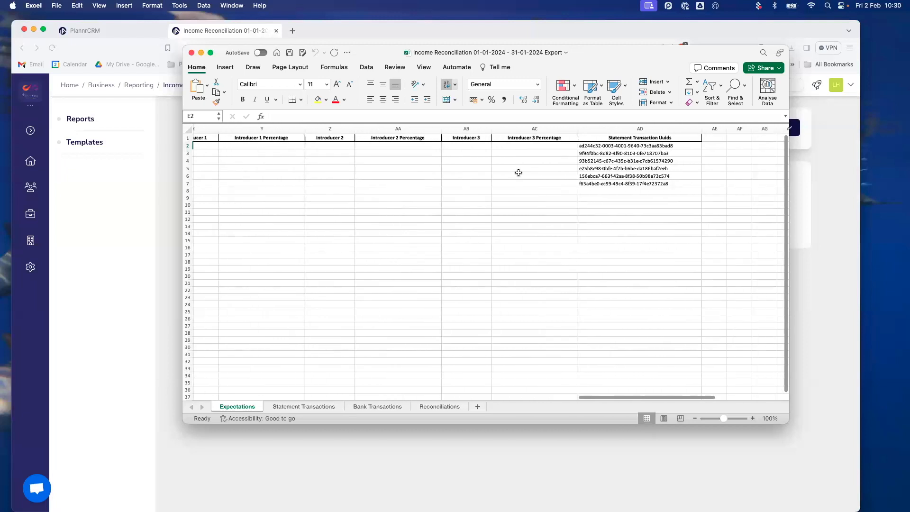
{"action": "scroll", "coordinate": [518, 173], "scroll_direction": "right", "scroll_amount": 1}
Review the Statement Transactions, Bank Transactions and Reconciliations sheets, and close the workbook.
{"action": "left_click", "coordinate": [301, 405]}
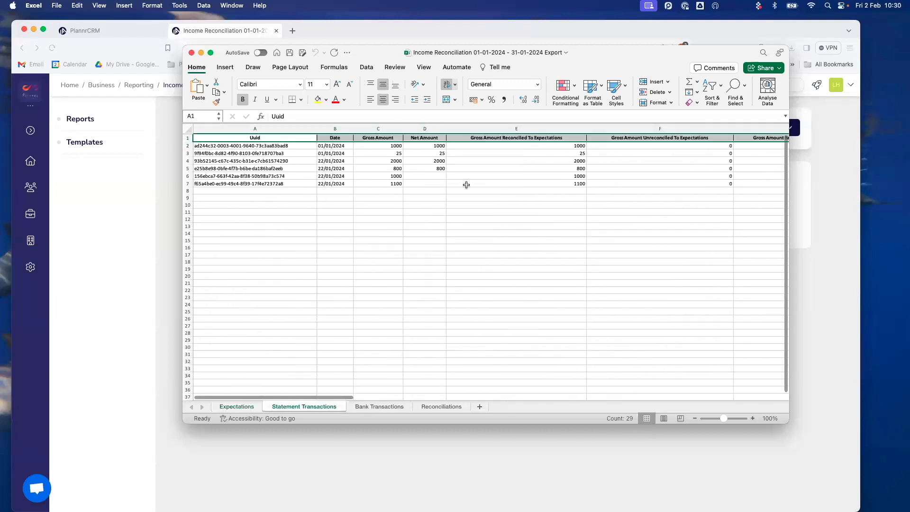
{"action": "scroll", "coordinate": [339, 156], "scroll_direction": "down", "scroll_amount": 1}
{"action": "scroll", "coordinate": [389, 168], "scroll_direction": "up", "scroll_amount": 1}
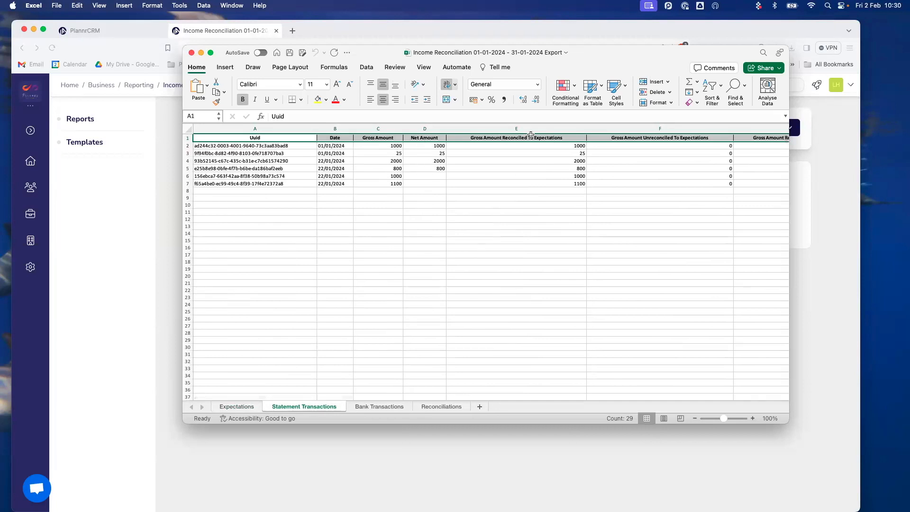
{"action": "left_click", "coordinate": [381, 407]}
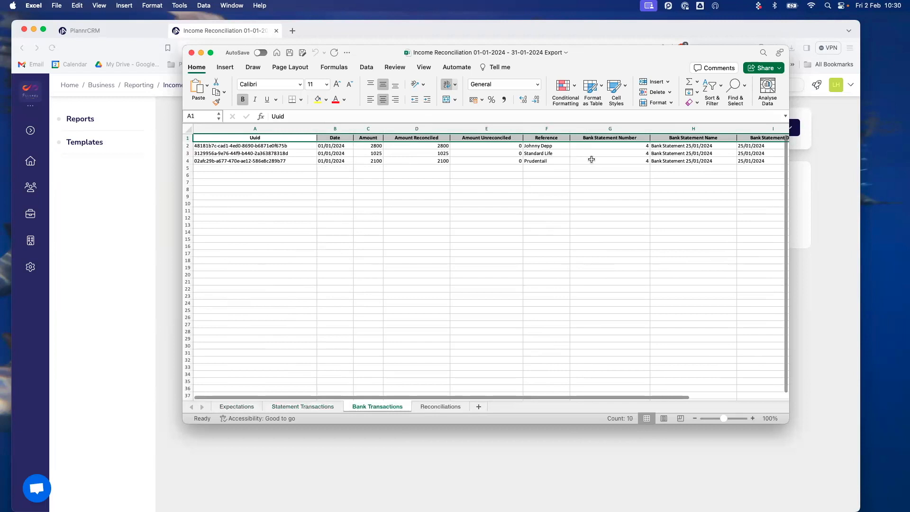
{"action": "scroll", "coordinate": [384, 313], "scroll_direction": "down", "scroll_amount": 1}
{"action": "left_click", "coordinate": [428, 407]}
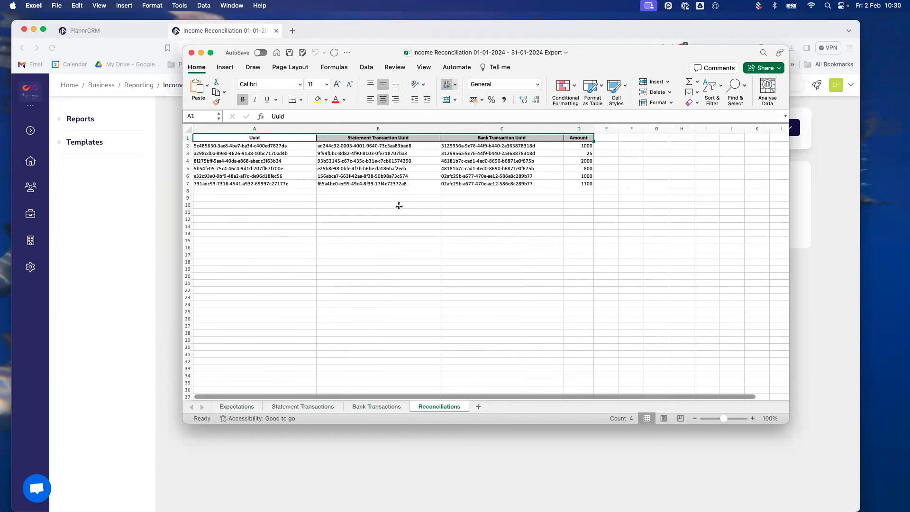
{"action": "left_click", "coordinate": [192, 53]}
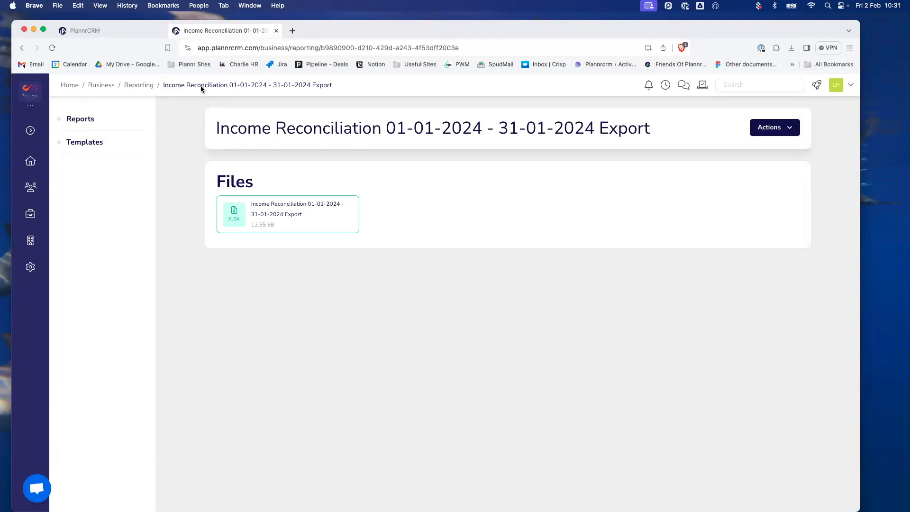
Start a new report of type Aged Debt Report in Reporting and name it "Aged Debt - FOP".
{"action": "left_click", "coordinate": [147, 86]}
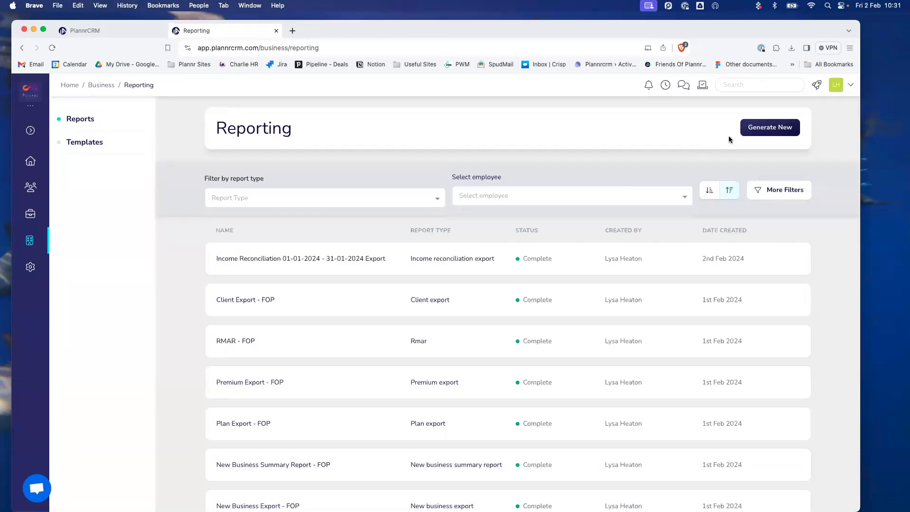
{"action": "left_click", "coordinate": [776, 128]}
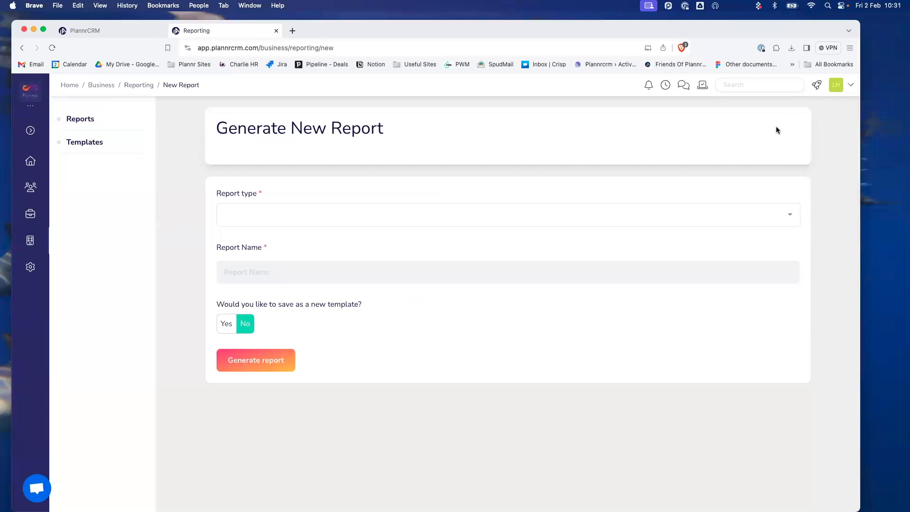
{"action": "left_click", "coordinate": [290, 215]}
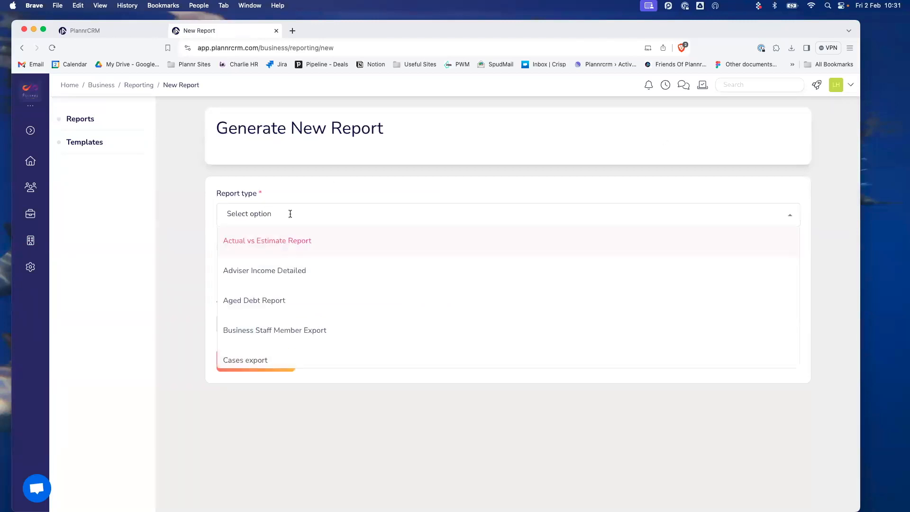
{"action": "left_click", "coordinate": [273, 302]}
{"action": "left_click", "coordinate": [286, 270]}
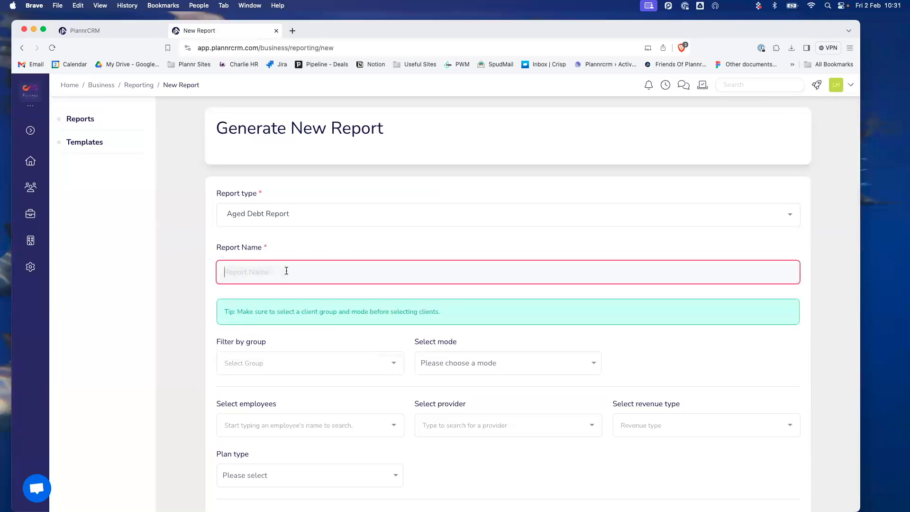
{"action": "type", "text": "Aged Debt - FOP"}
Try filtering the report by the last listed client group, using the mode Select clients of group, and open the client selection.
{"action": "scroll", "coordinate": [360, 291], "scroll_direction": "down", "scroll_amount": 4}
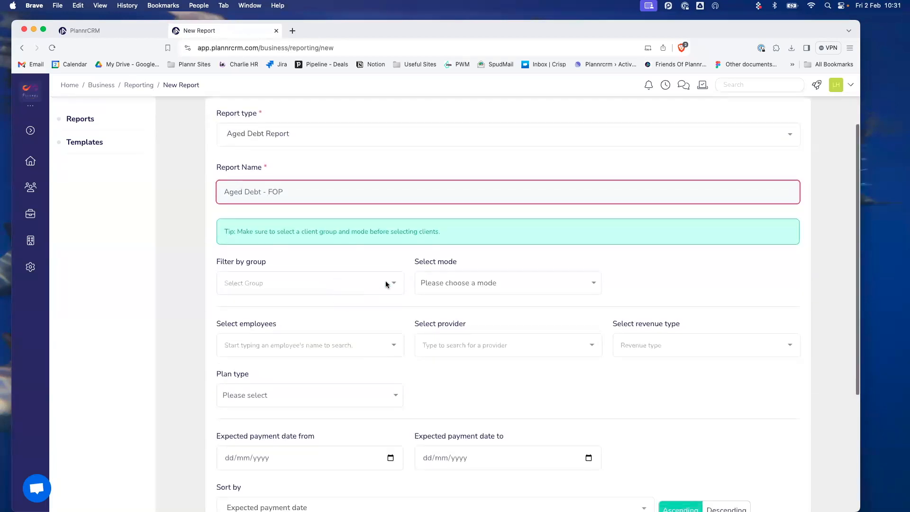
{"action": "left_click", "coordinate": [279, 274]}
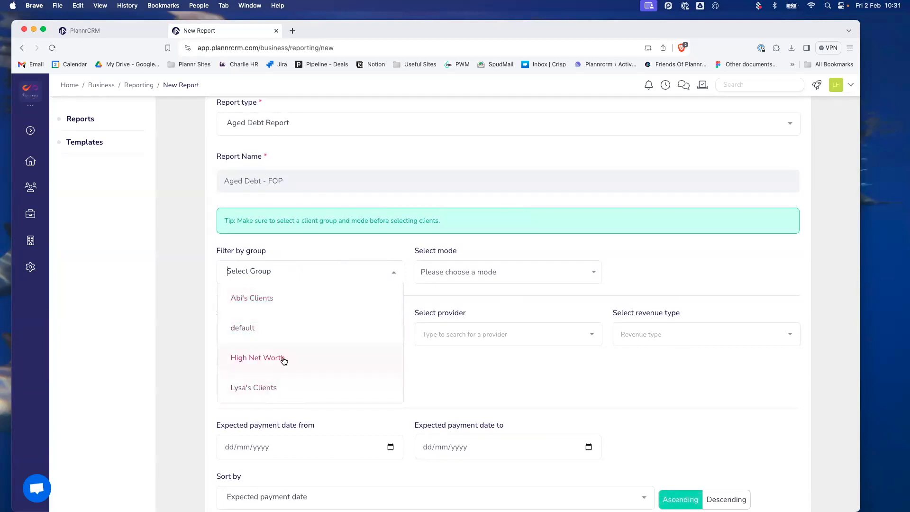
{"action": "left_click", "coordinate": [521, 249]}
{"action": "left_click", "coordinate": [313, 271]}
{"action": "left_click", "coordinate": [283, 386]}
{"action": "left_click", "coordinate": [493, 272]}
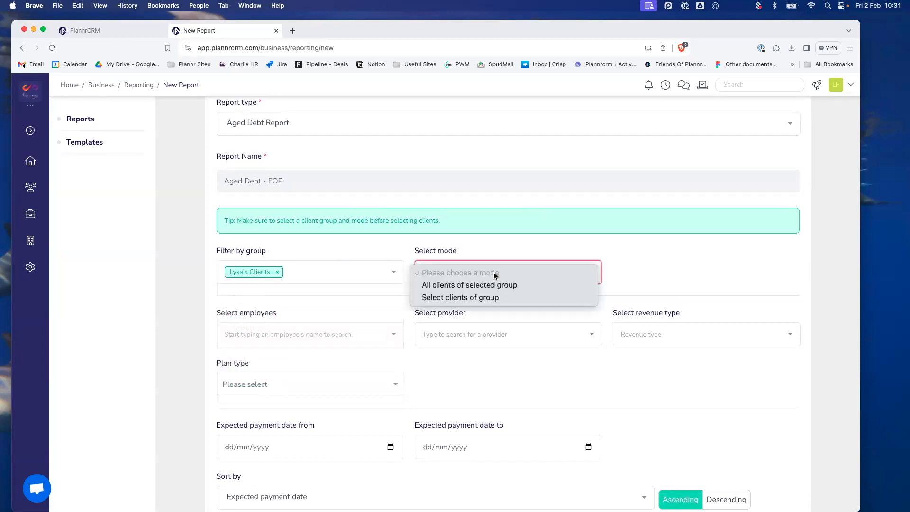
{"action": "left_click", "coordinate": [459, 297]}
{"action": "left_click", "coordinate": [670, 267]}
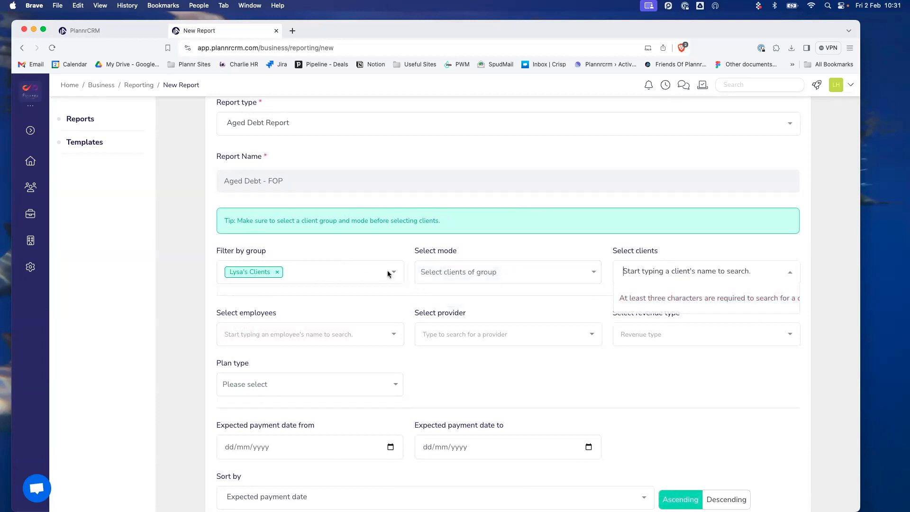
Clear the client group filter and set the mode to All clients of selected group.
{"action": "left_click", "coordinate": [321, 276]}
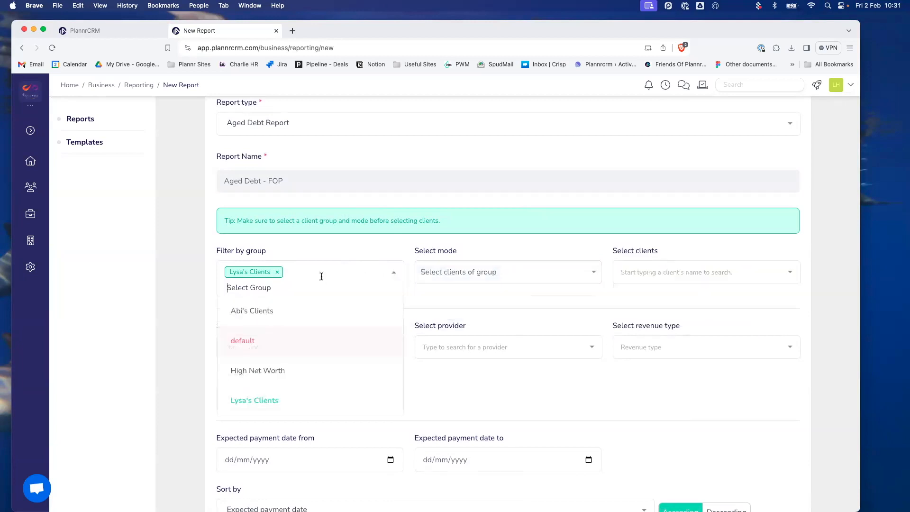
{"action": "left_click", "coordinate": [279, 272]}
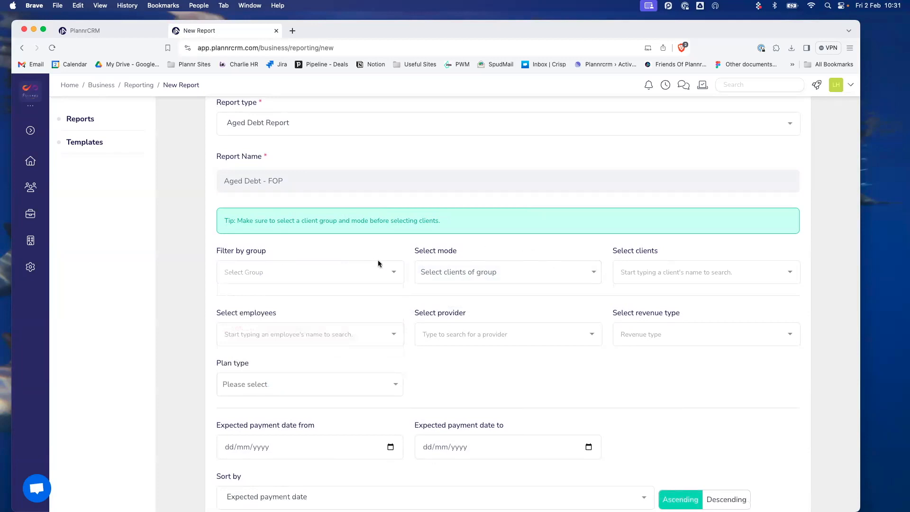
{"action": "left_click", "coordinate": [502, 271]}
{"action": "left_click", "coordinate": [460, 261]}
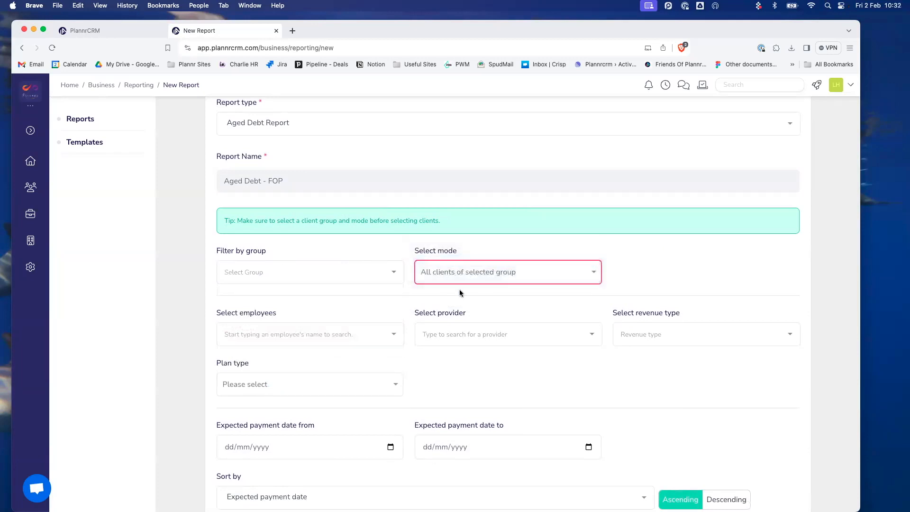
{"action": "scroll", "coordinate": [369, 309], "scroll_direction": "down", "scroll_amount": 2}
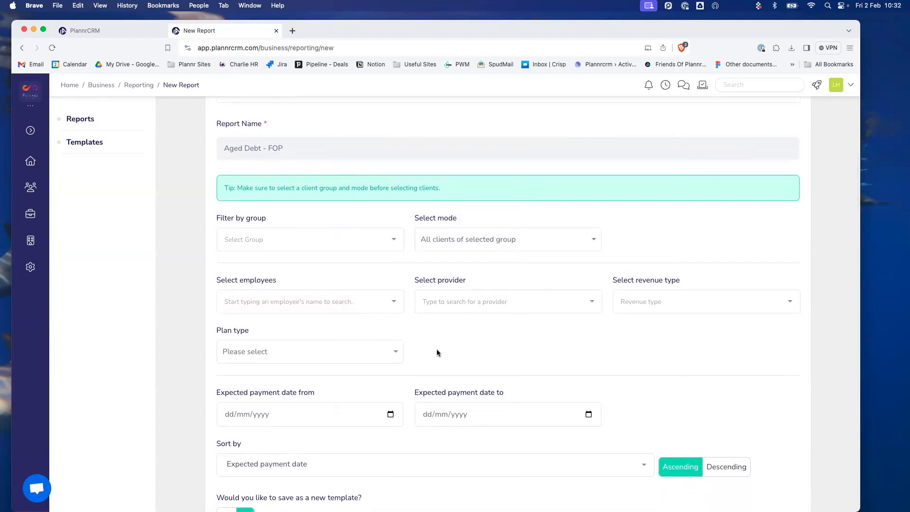
Generate the "Aged Debt - FOP" report with results sorted by expected payment date in ascending order.
{"action": "scroll", "coordinate": [415, 374], "scroll_direction": "down", "scroll_amount": 6}
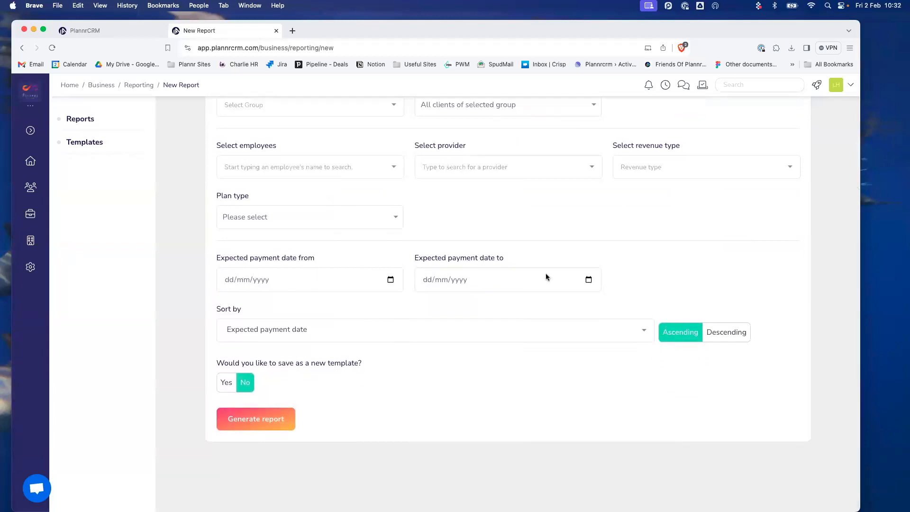
{"action": "left_click", "coordinate": [265, 422]}
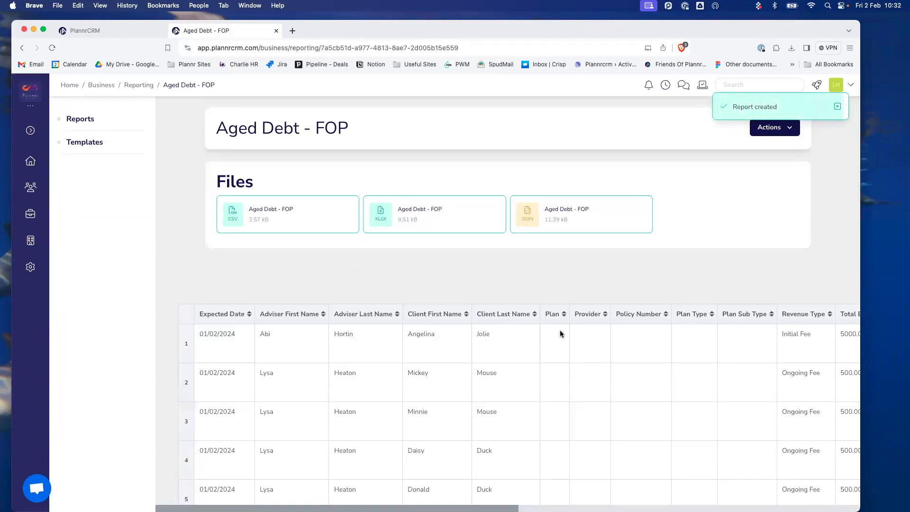
Examine the aged debt rows and all columns, from expected date and client to the ageing bands, total outstanding and expectation UUID.
{"action": "scroll", "coordinate": [559, 333], "scroll_direction": "down", "scroll_amount": 1}
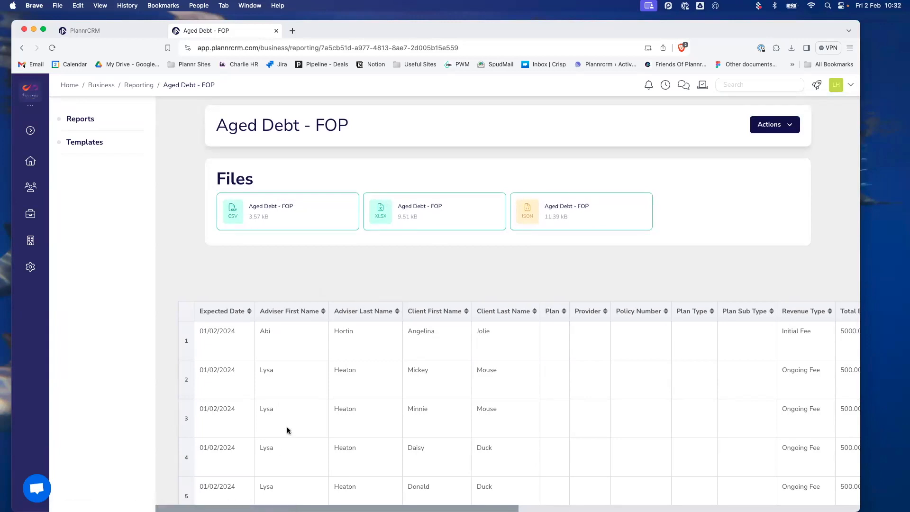
{"action": "scroll", "coordinate": [286, 427], "scroll_direction": "down", "scroll_amount": 3}
{"action": "scroll", "coordinate": [287, 430], "scroll_direction": "down", "scroll_amount": 6}
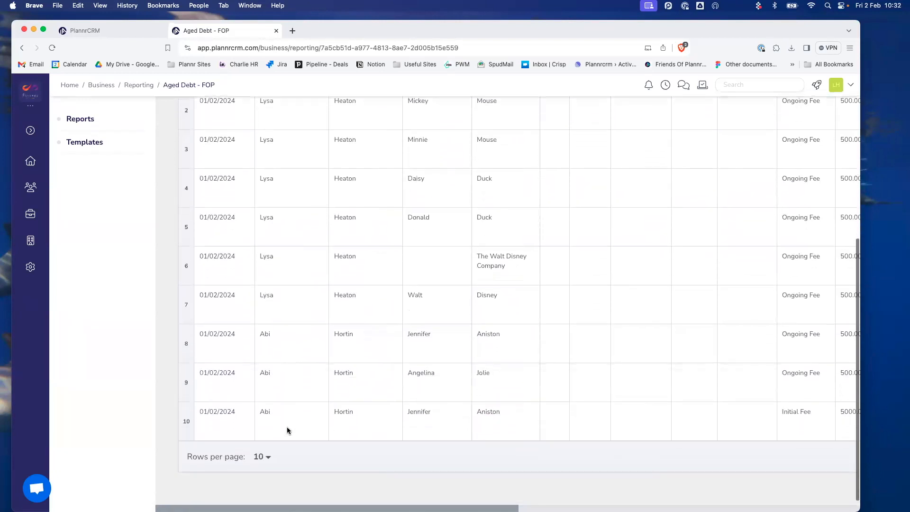
{"action": "scroll", "coordinate": [286, 430], "scroll_direction": "up", "scroll_amount": 4}
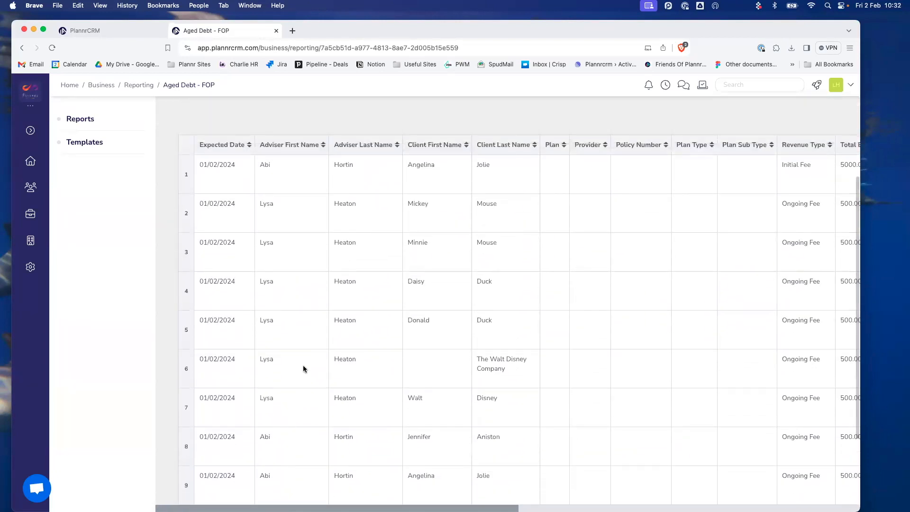
{"action": "scroll", "coordinate": [302, 359], "scroll_direction": "right", "scroll_amount": 1}
{"action": "scroll", "coordinate": [302, 360], "scroll_direction": "left", "scroll_amount": 1}
{"action": "scroll", "coordinate": [267, 234], "scroll_direction": "down", "scroll_amount": 1}
{"action": "scroll", "coordinate": [317, 253], "scroll_direction": "right", "scroll_amount": 10}
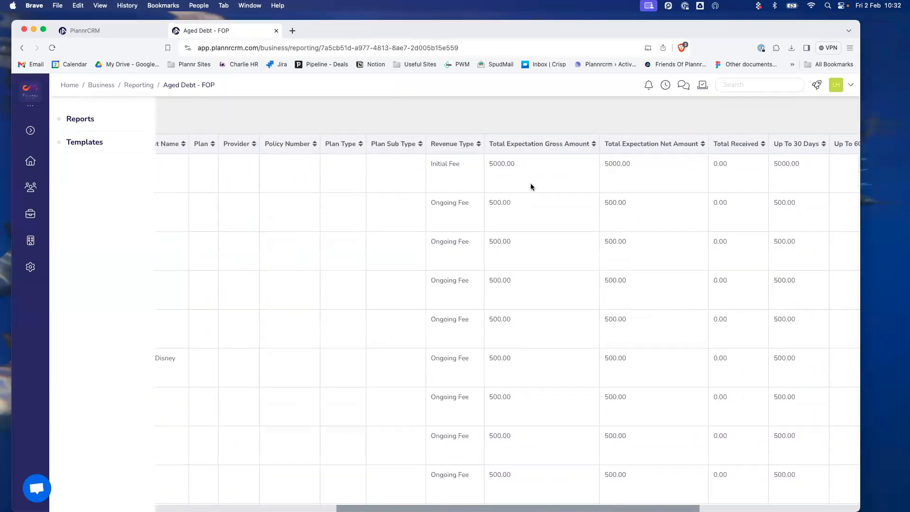
{"action": "scroll", "coordinate": [530, 186], "scroll_direction": "right", "scroll_amount": 2}
{"action": "scroll", "coordinate": [531, 186], "scroll_direction": "right", "scroll_amount": 8}
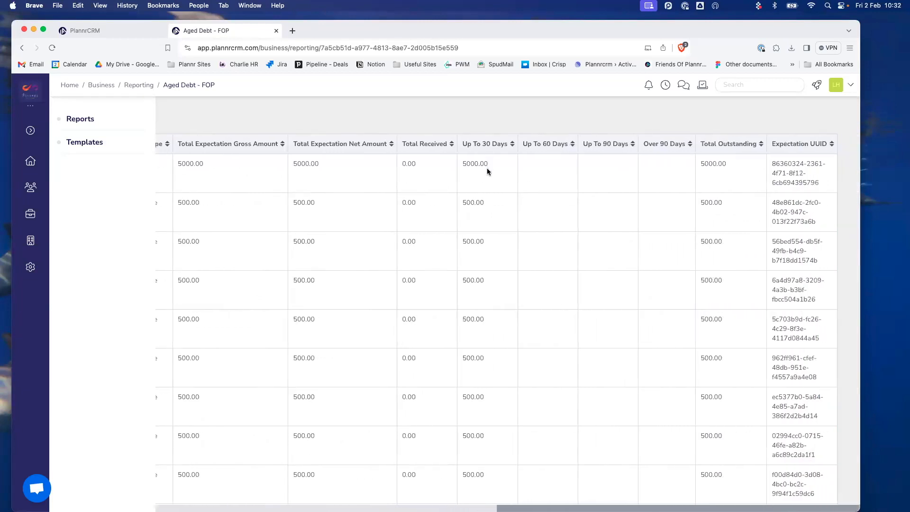
{"action": "scroll", "coordinate": [475, 258], "scroll_direction": "down", "scroll_amount": 3}
{"action": "scroll", "coordinate": [474, 256], "scroll_direction": "up", "scroll_amount": 4}
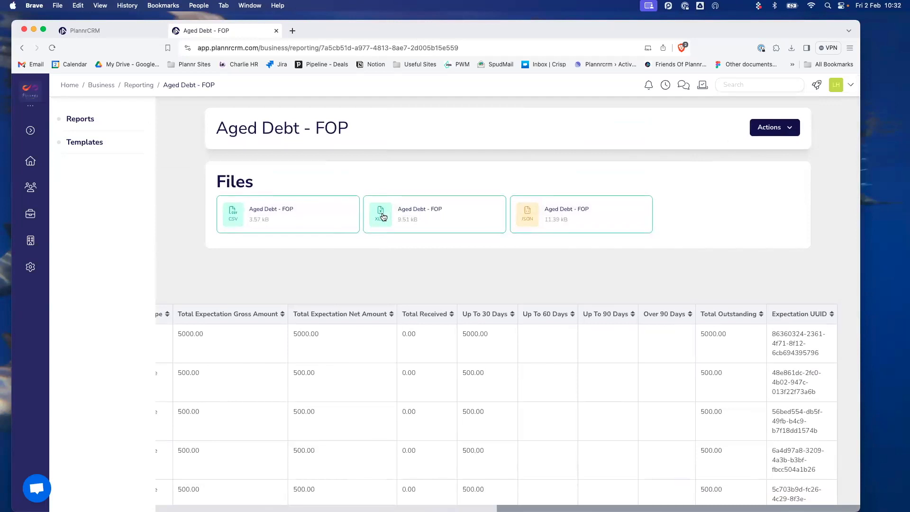
Try downloading the aged debt report as XLSX, cancel the save, and check the actions available for the report.
{"action": "left_click", "coordinate": [447, 216]}
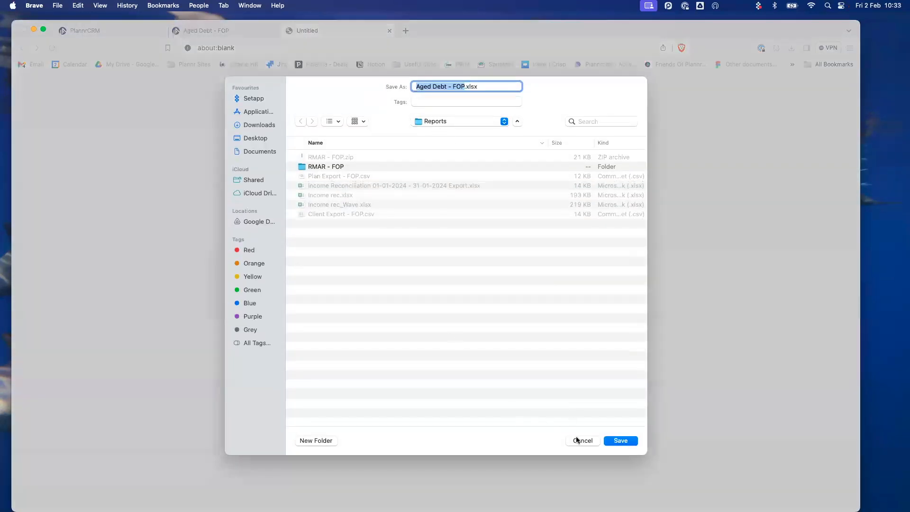
{"action": "left_click", "coordinate": [581, 442]}
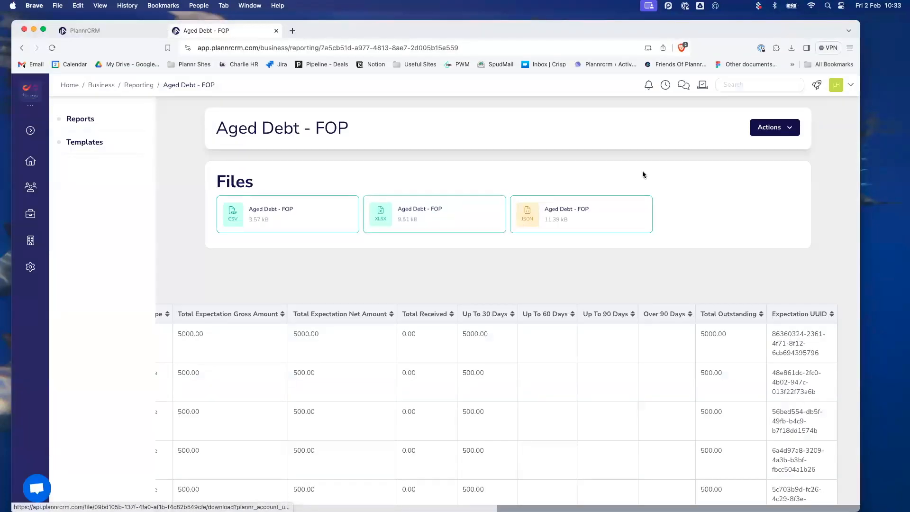
{"action": "left_click", "coordinate": [787, 127]}
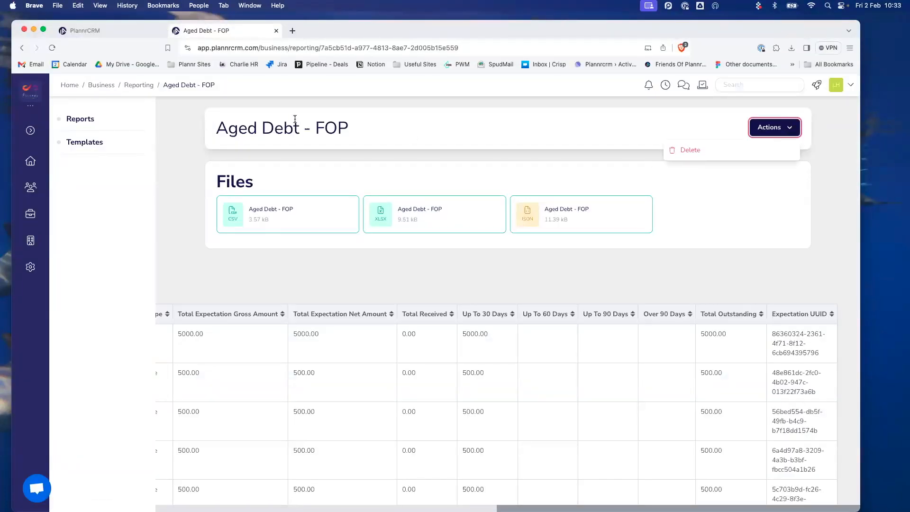
Return to the list of reports and open "Income Reconciliation Export - FOP".
{"action": "left_click", "coordinate": [134, 87]}
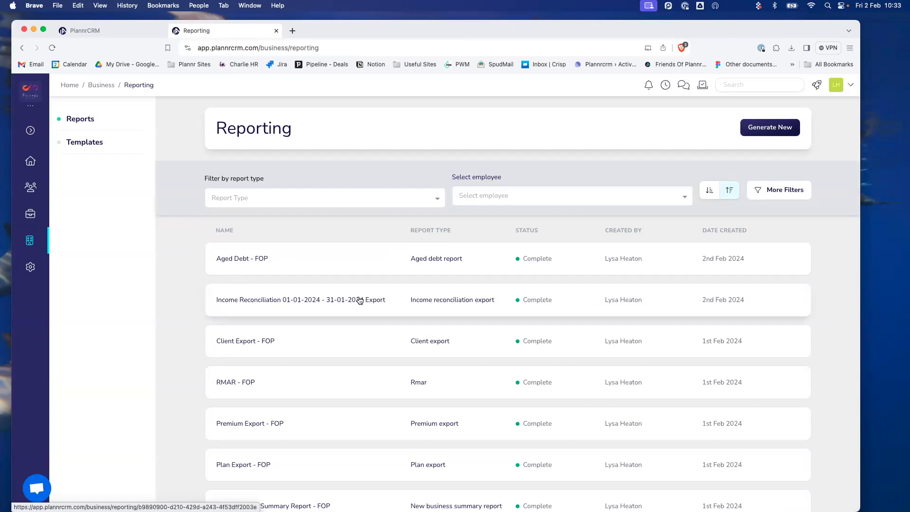
{"action": "scroll", "coordinate": [360, 300], "scroll_direction": "down", "scroll_amount": 5}
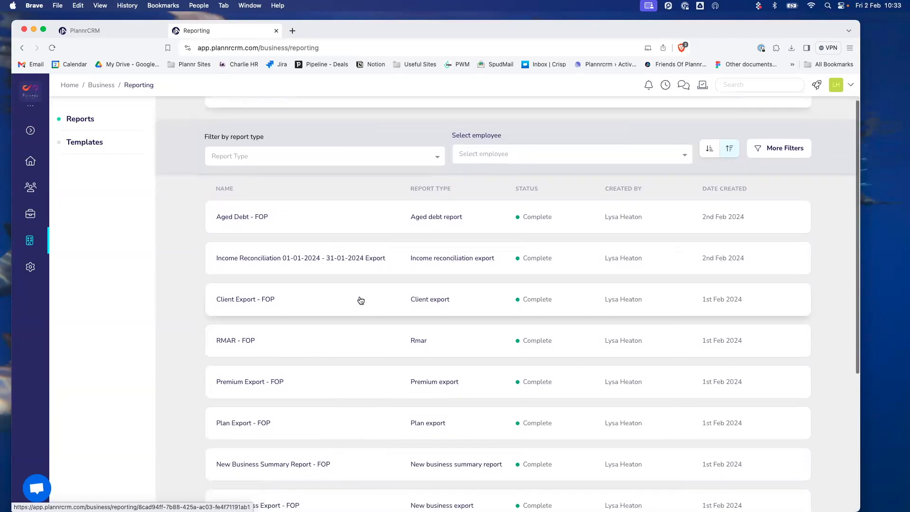
{"action": "scroll", "coordinate": [360, 300], "scroll_direction": "down", "scroll_amount": 3}
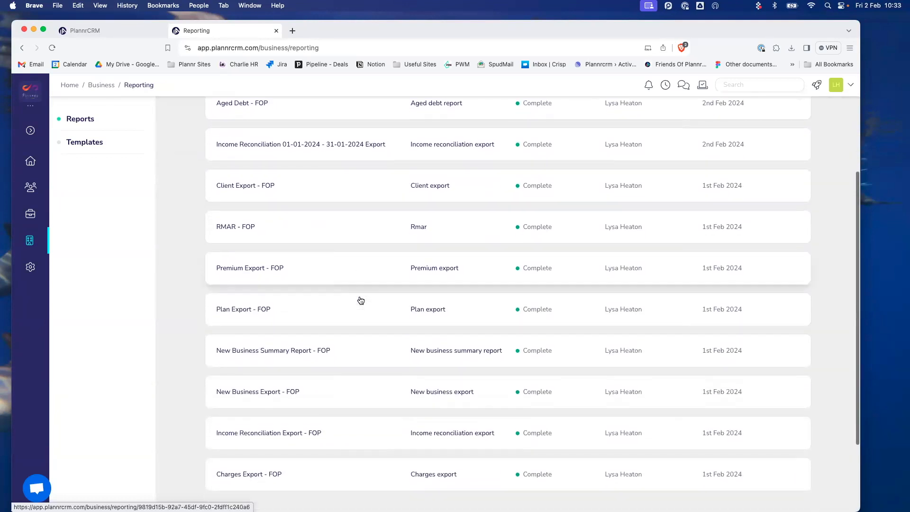
{"action": "scroll", "coordinate": [362, 301], "scroll_direction": "down", "scroll_amount": 1}
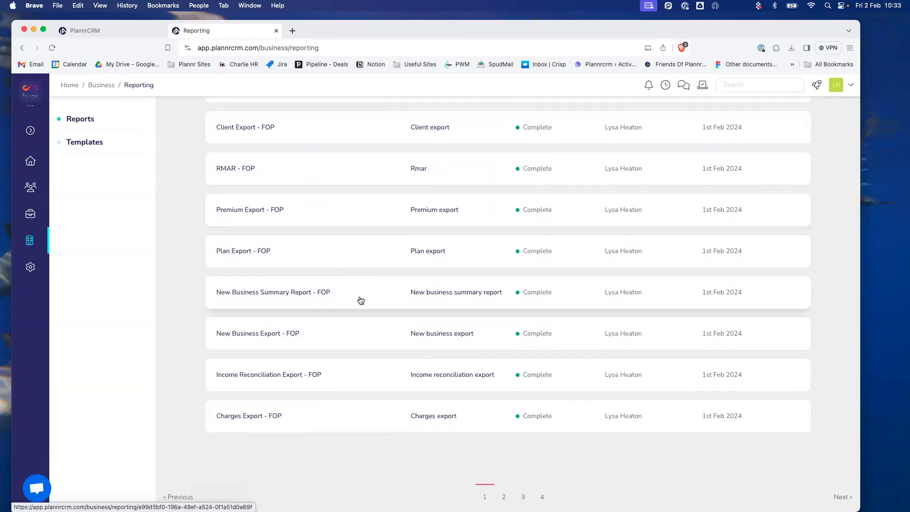
{"action": "left_click", "coordinate": [318, 379]}
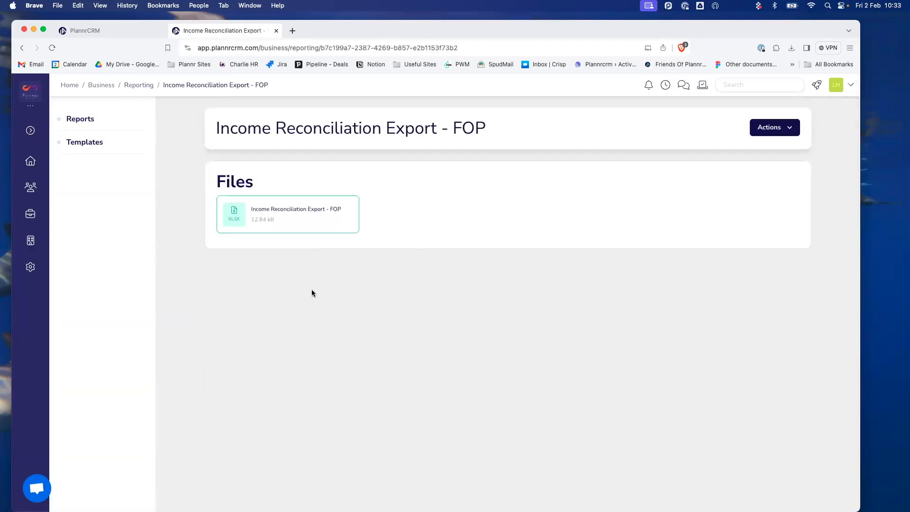
Start a new report of type RMAR in Reporting and name it "Rmar - Dec - Feb".
{"action": "left_click", "coordinate": [144, 86]}
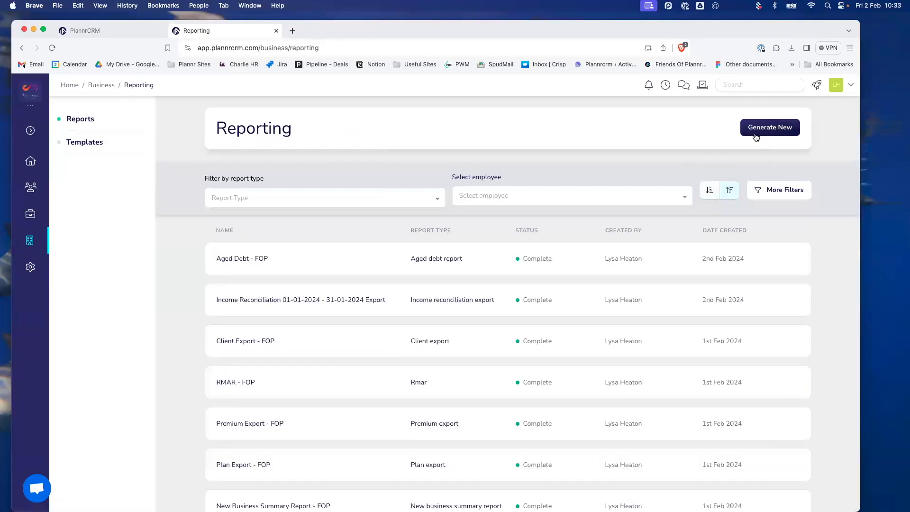
{"action": "left_click", "coordinate": [766, 130]}
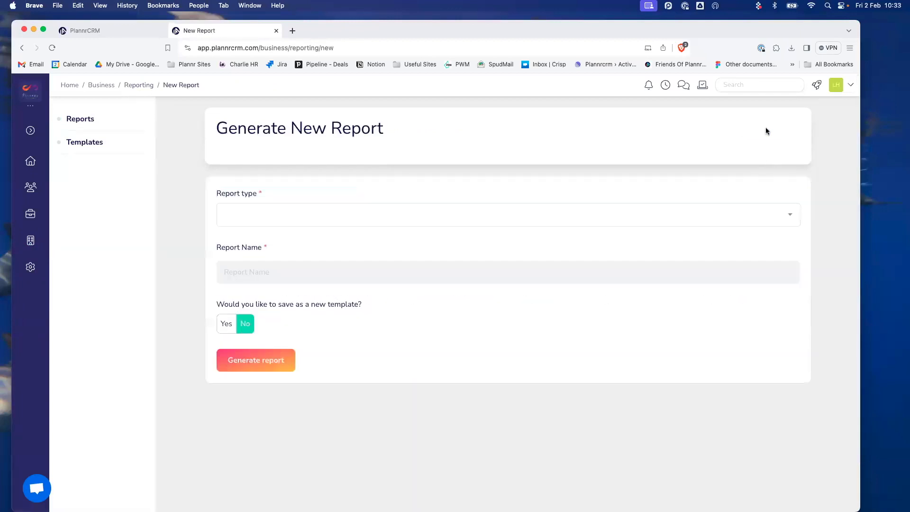
{"action": "left_click", "coordinate": [317, 220]}
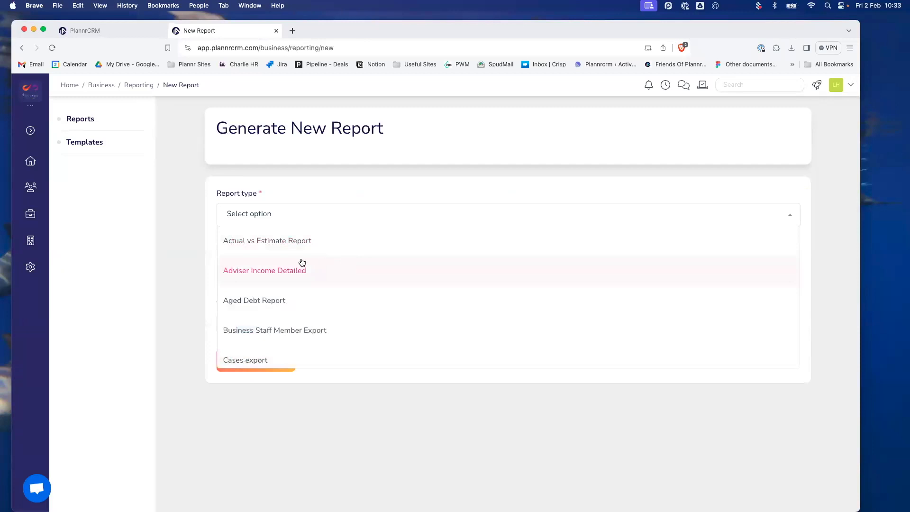
{"action": "scroll", "coordinate": [270, 292], "scroll_direction": "down", "scroll_amount": 5}
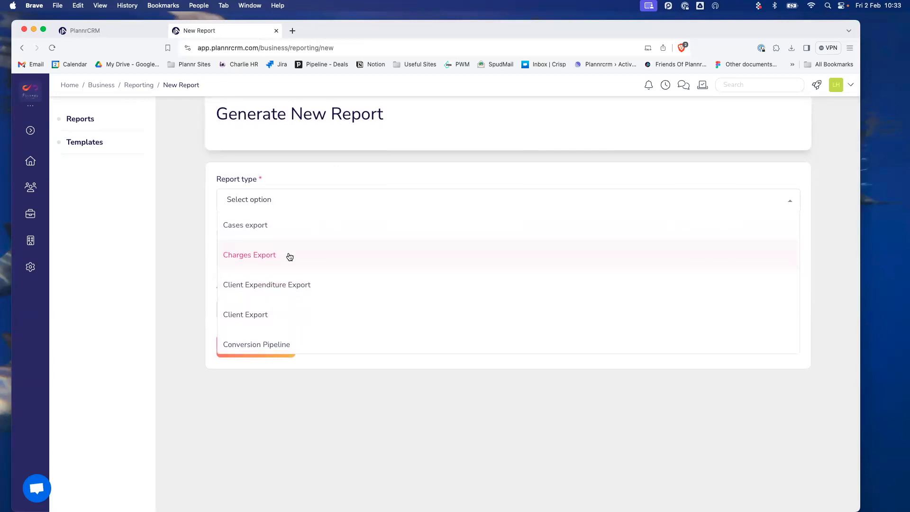
{"action": "scroll", "coordinate": [290, 256], "scroll_direction": "down", "scroll_amount": 4}
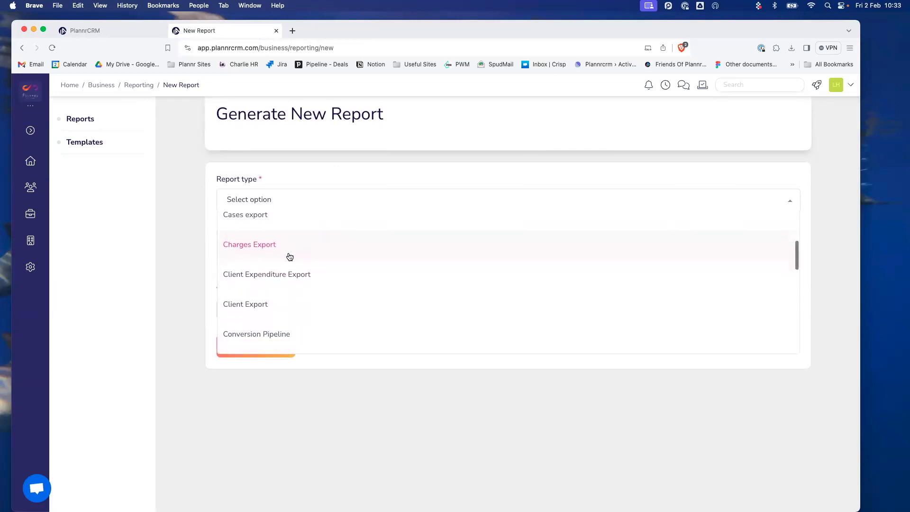
{"action": "scroll", "coordinate": [290, 257], "scroll_direction": "down", "scroll_amount": 2}
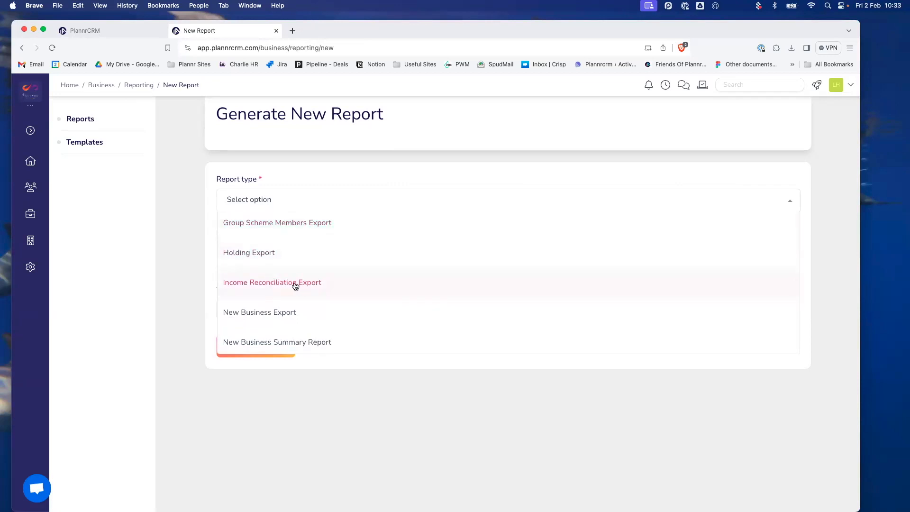
{"action": "scroll", "coordinate": [303, 285], "scroll_direction": "down", "scroll_amount": 4}
{"action": "scroll", "coordinate": [303, 284], "scroll_direction": "down", "scroll_amount": 4}
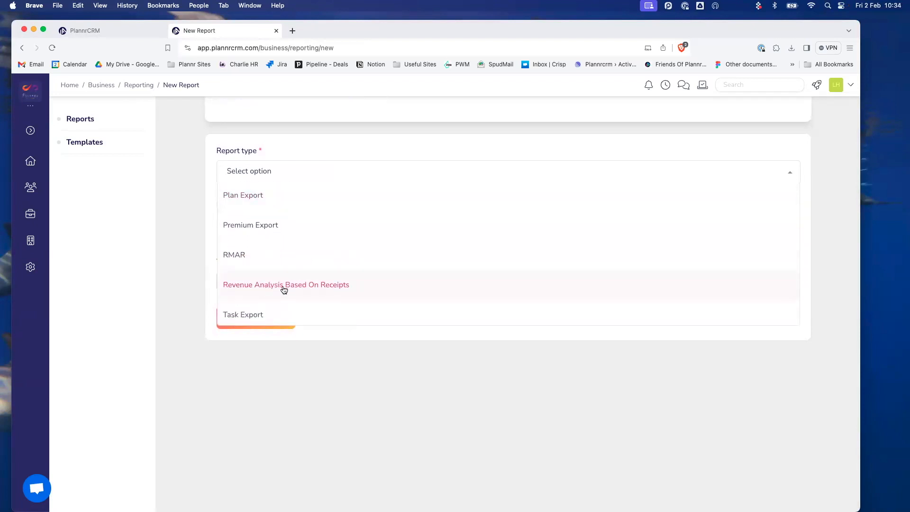
{"action": "left_click", "coordinate": [275, 256]}
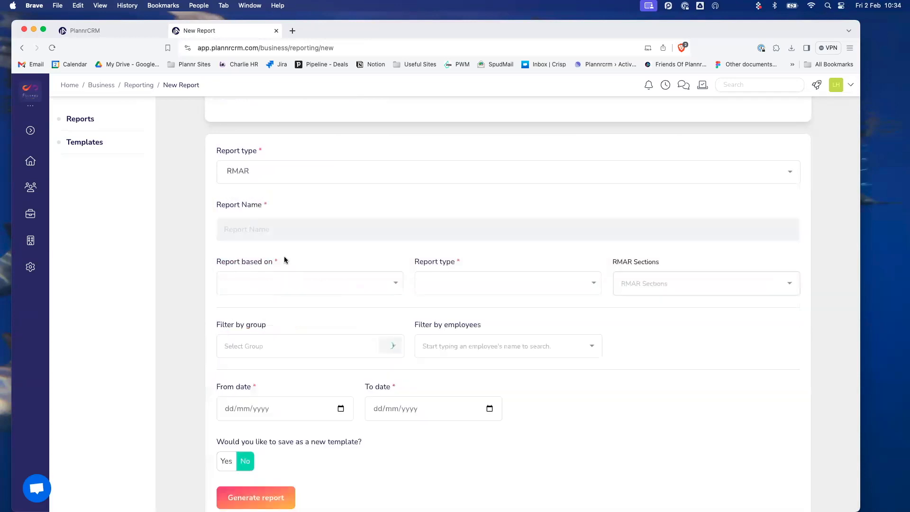
{"action": "left_click", "coordinate": [278, 233]}
{"action": "type", "text": "Rmar - Dec - Feb"}
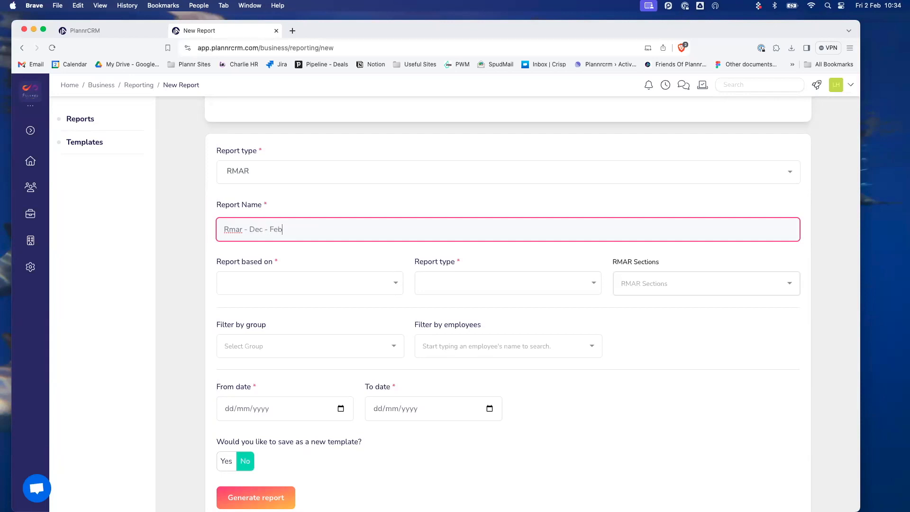
Base the RMAR report on Accruals (Estimates) and set its report type to Detailed.
{"action": "left_click", "coordinate": [268, 282]}
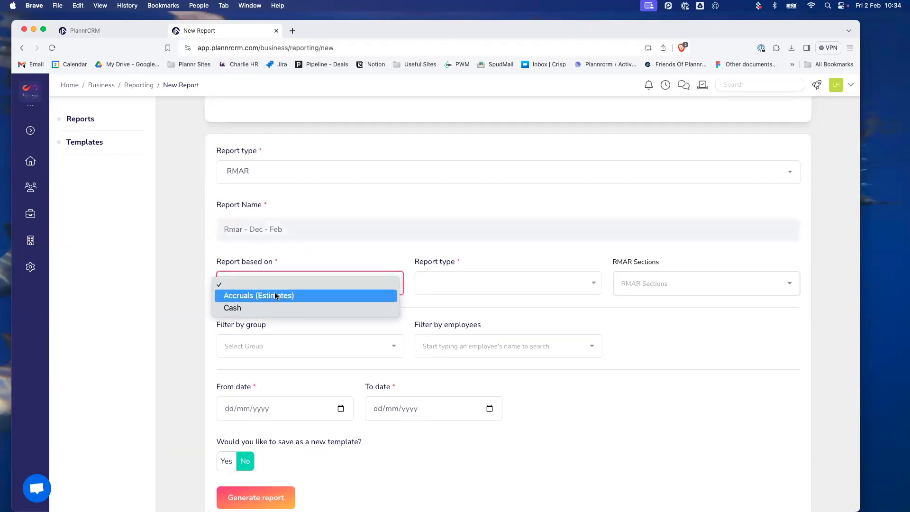
{"action": "left_click", "coordinate": [255, 296]}
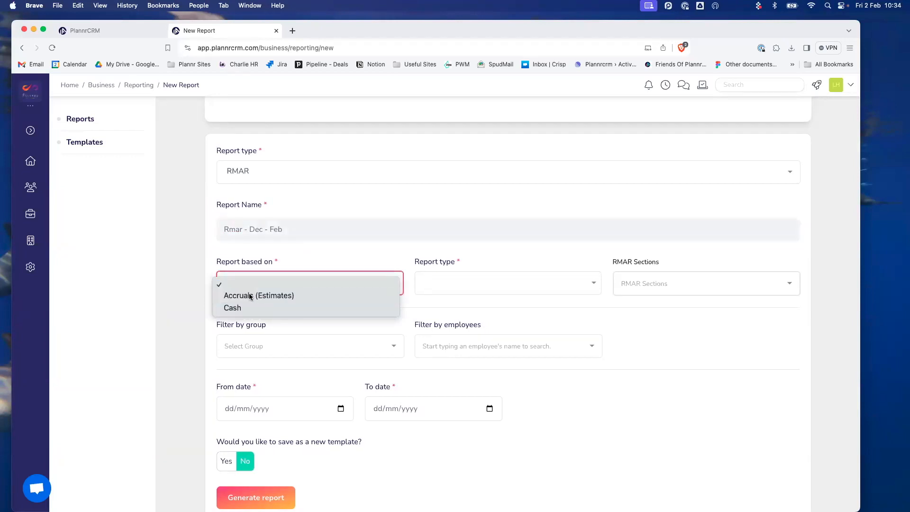
{"action": "left_click", "coordinate": [474, 288]}
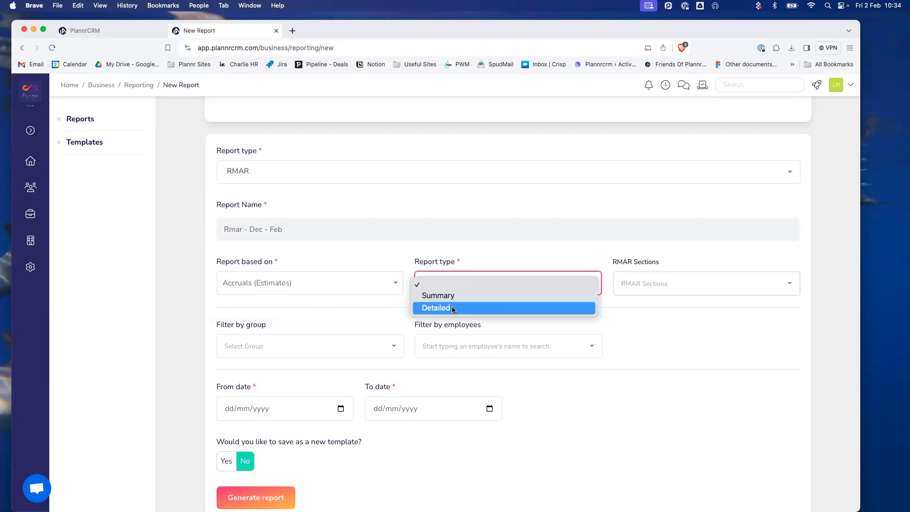
{"action": "left_click", "coordinate": [452, 309]}
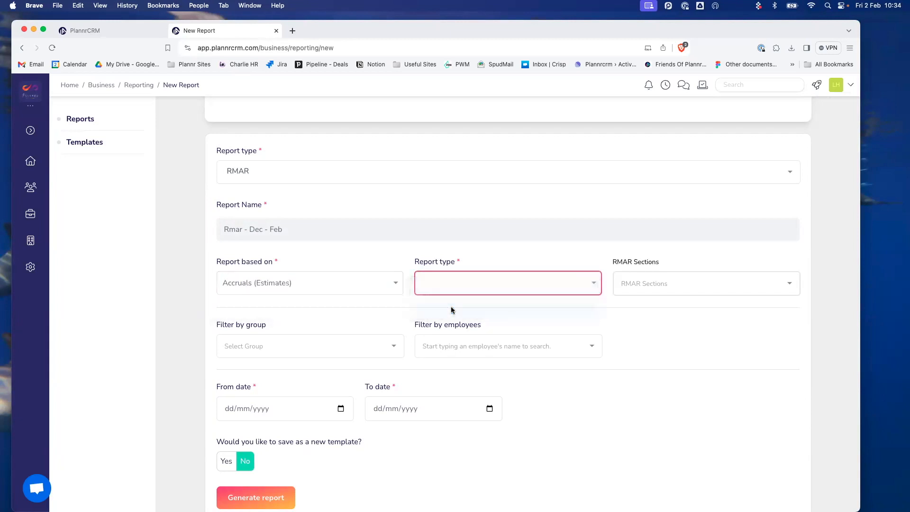
{"action": "left_click", "coordinate": [688, 285]}
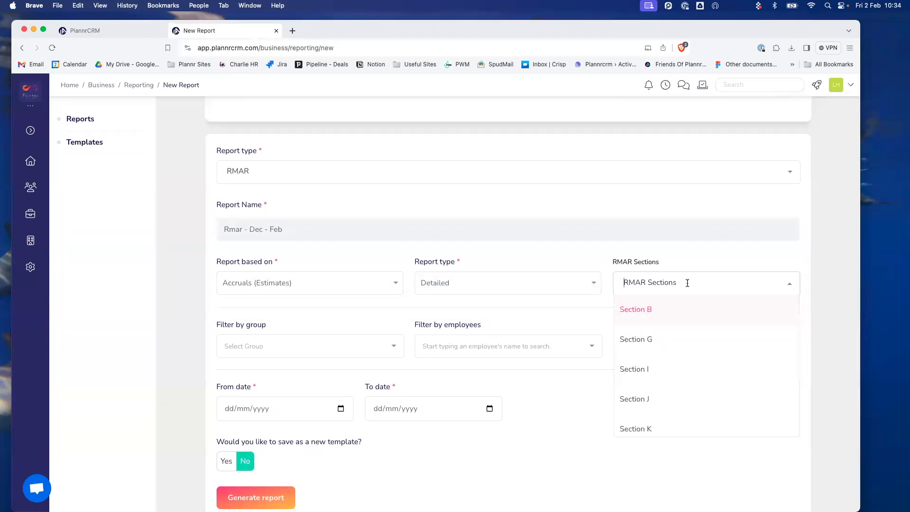
{"action": "left_click", "coordinate": [695, 257]}
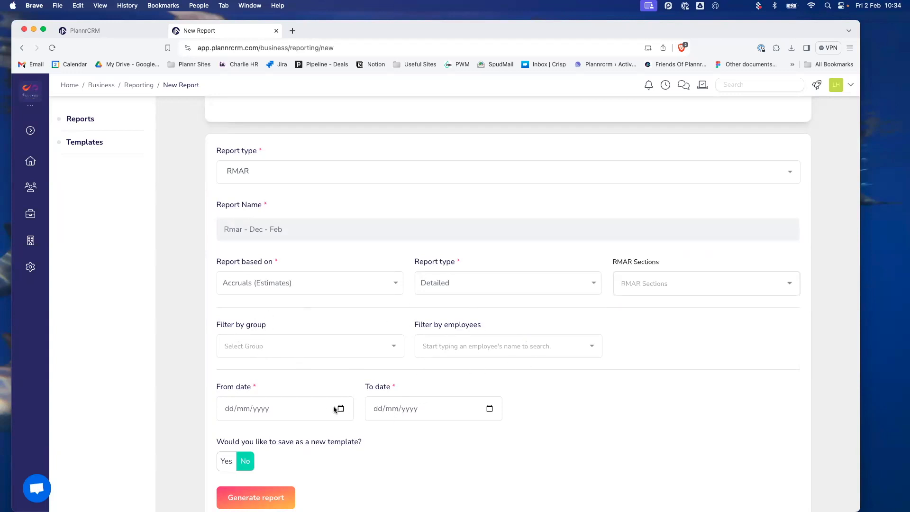
Set the RMAR report's date range from 01/12/2023 to 02/02/2024 and generate the report.
{"action": "left_click", "coordinate": [340, 408]}
{"action": "left_click", "coordinate": [292, 274]}
{"action": "left_click", "coordinate": [292, 274]}
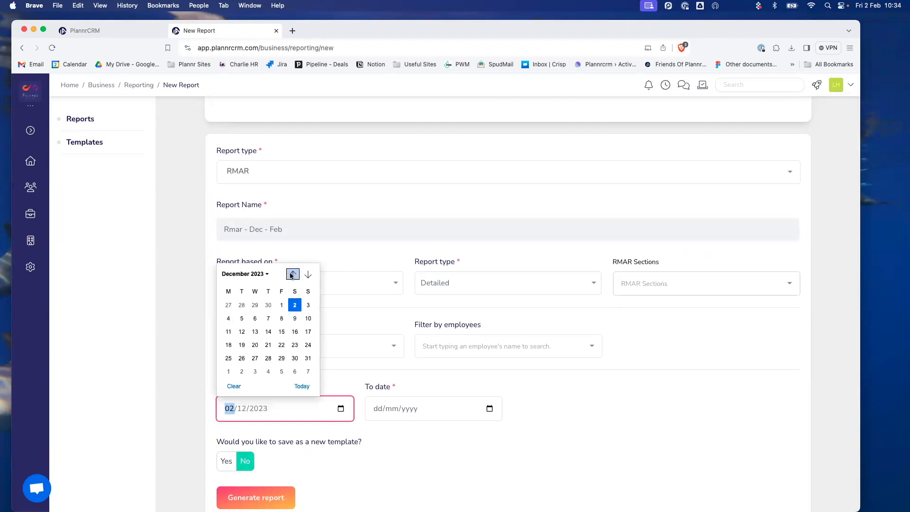
{"action": "left_click", "coordinate": [281, 305]}
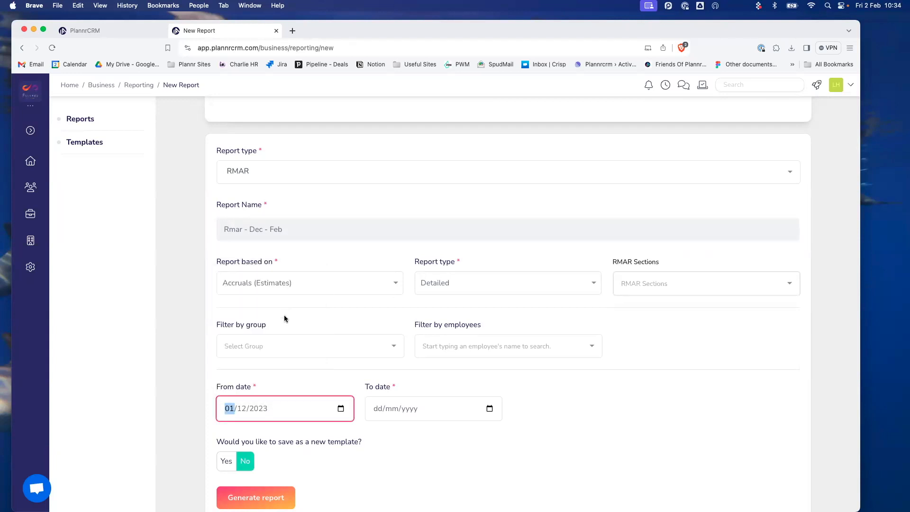
{"action": "left_click", "coordinate": [489, 408]}
{"action": "left_click", "coordinate": [450, 386]}
{"action": "left_click", "coordinate": [654, 412]}
{"action": "scroll", "coordinate": [646, 413], "scroll_direction": "down", "scroll_amount": 2}
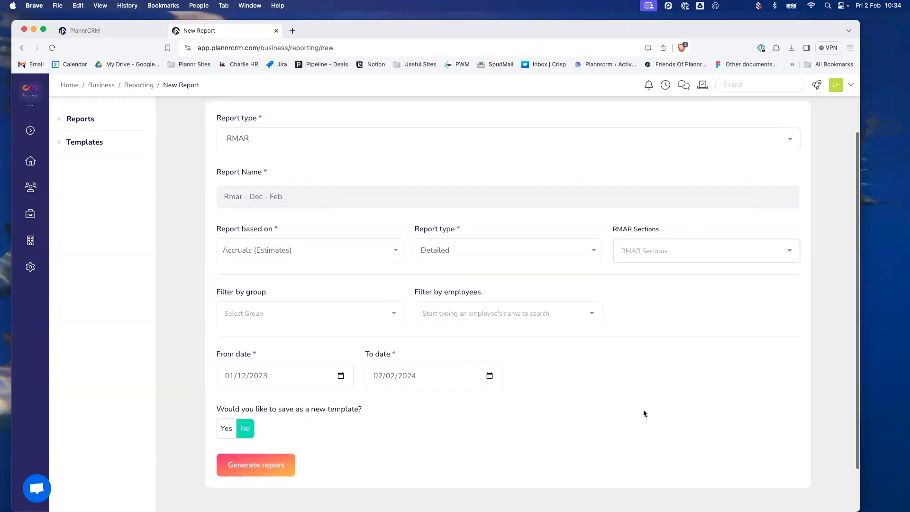
{"action": "left_click", "coordinate": [262, 449]}
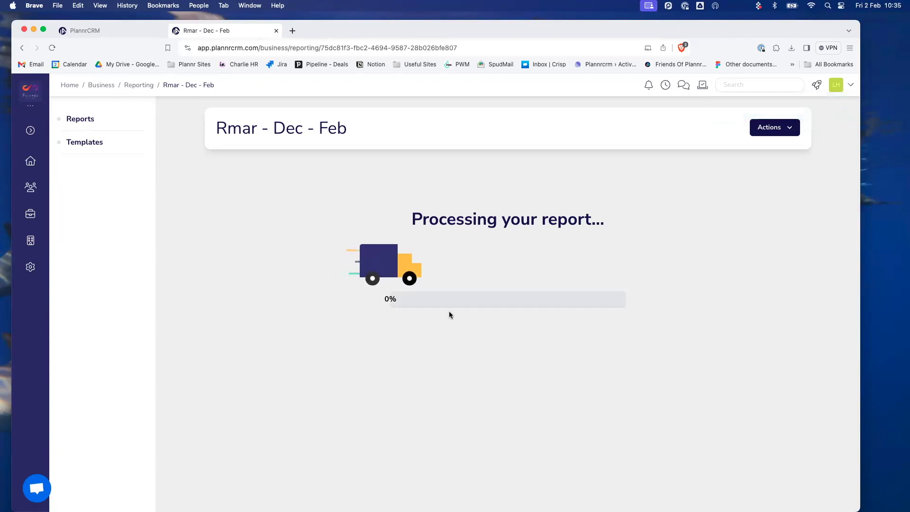
Refresh the RMAR report page until processing finishes, and save its zip file "Rmar - Dec - Feb.zip" in the Reports folder.
{"action": "left_click", "coordinate": [53, 47]}
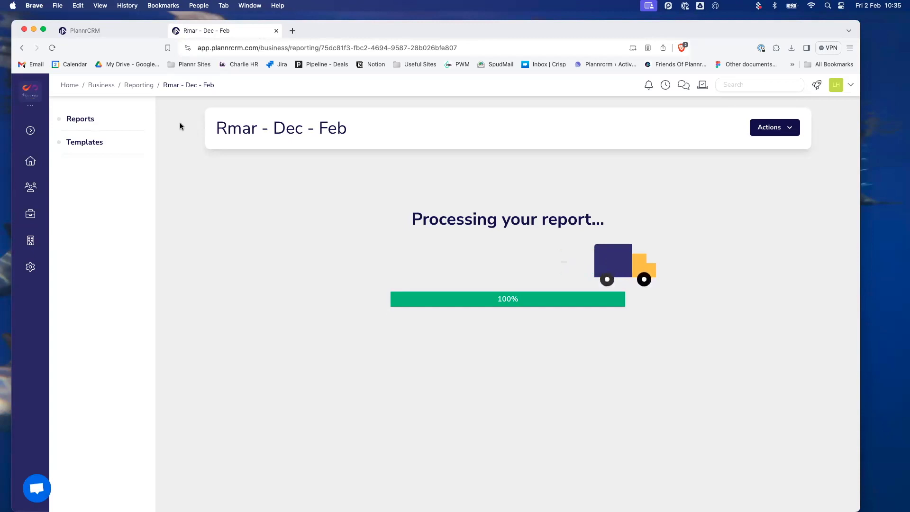
{"action": "left_click", "coordinate": [53, 49]}
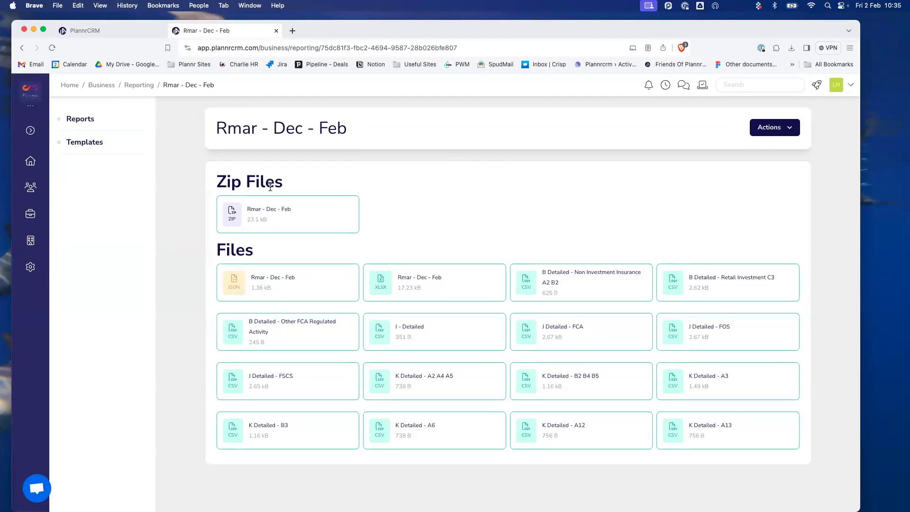
{"action": "left_click", "coordinate": [299, 209]}
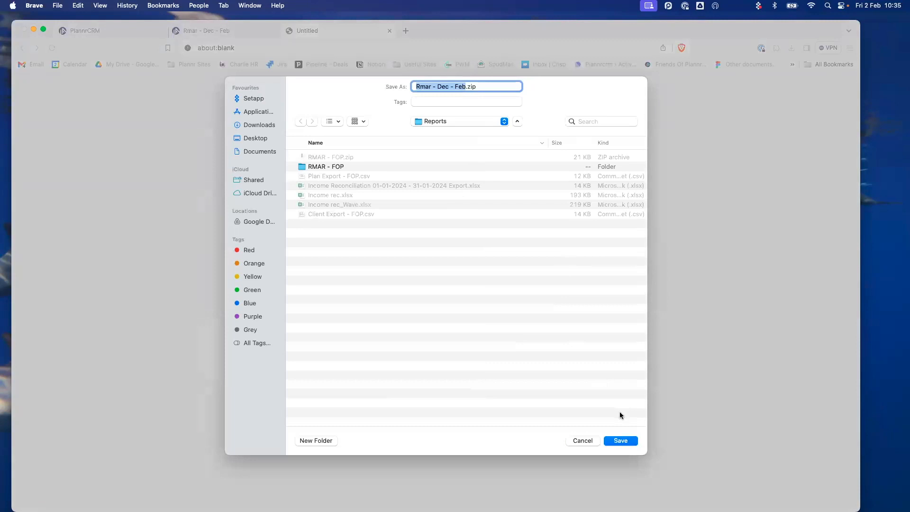
{"action": "left_click", "coordinate": [620, 440]}
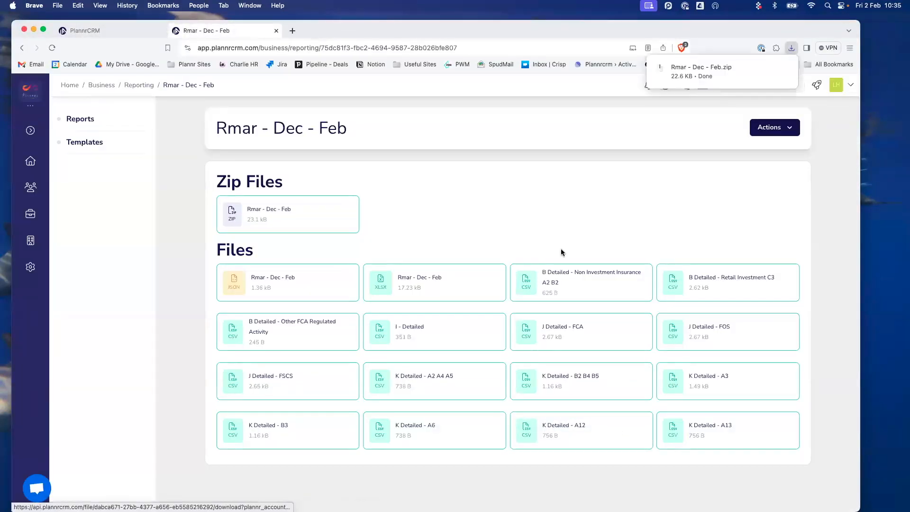
Unpack the downloaded archive, expand the "Rmar - Dec - Feb" folder in Finder and open "Rmar - Dec - Feb.xlsx" in Excel.
{"action": "left_click", "coordinate": [707, 73]}
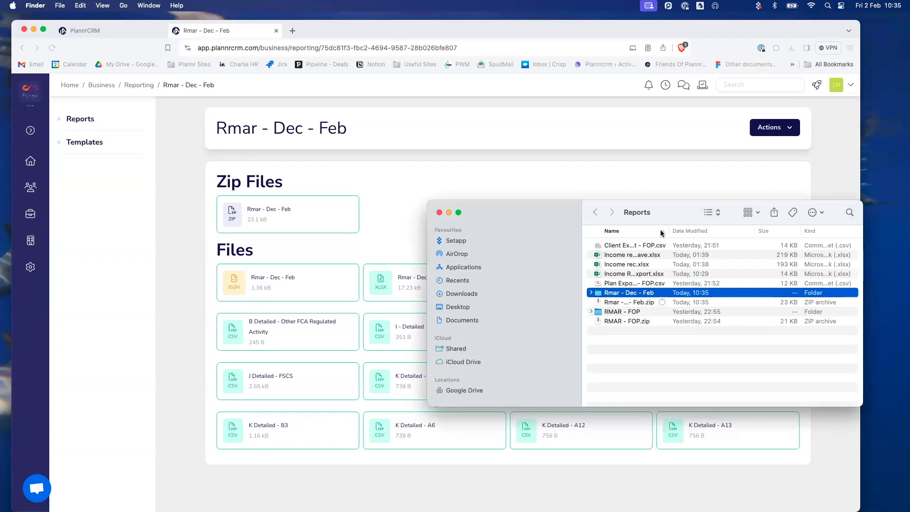
{"action": "left_click", "coordinate": [590, 293]}
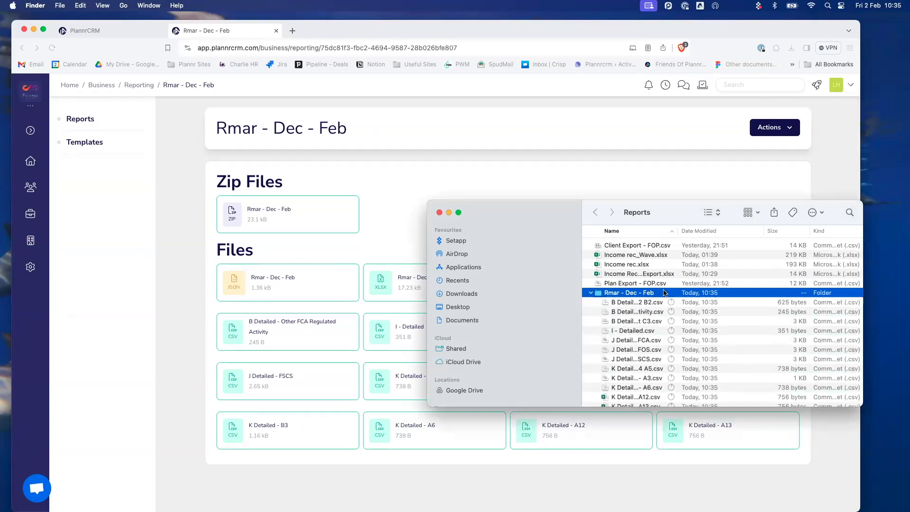
{"action": "scroll", "coordinate": [650, 355], "scroll_direction": "down", "scroll_amount": 4}
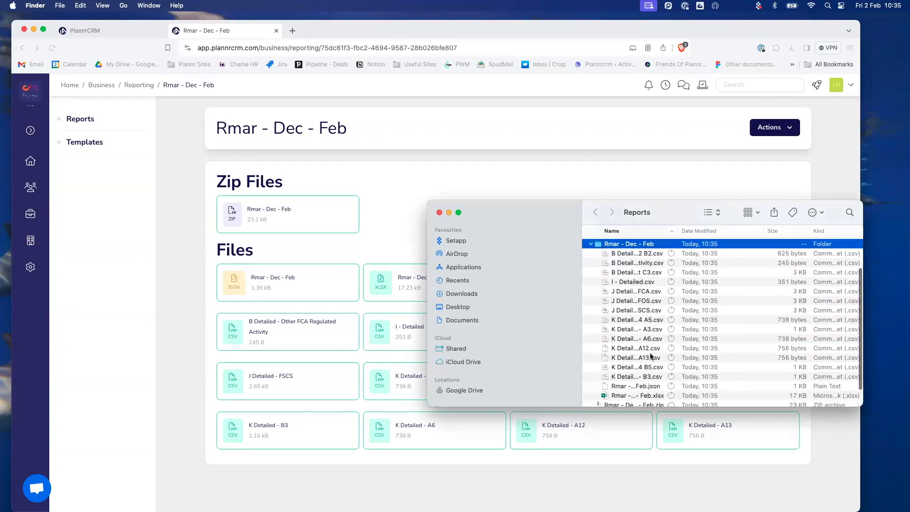
{"action": "scroll", "coordinate": [650, 357], "scroll_direction": "up", "scroll_amount": 3}
{"action": "scroll", "coordinate": [645, 370], "scroll_direction": "down", "scroll_amount": 2}
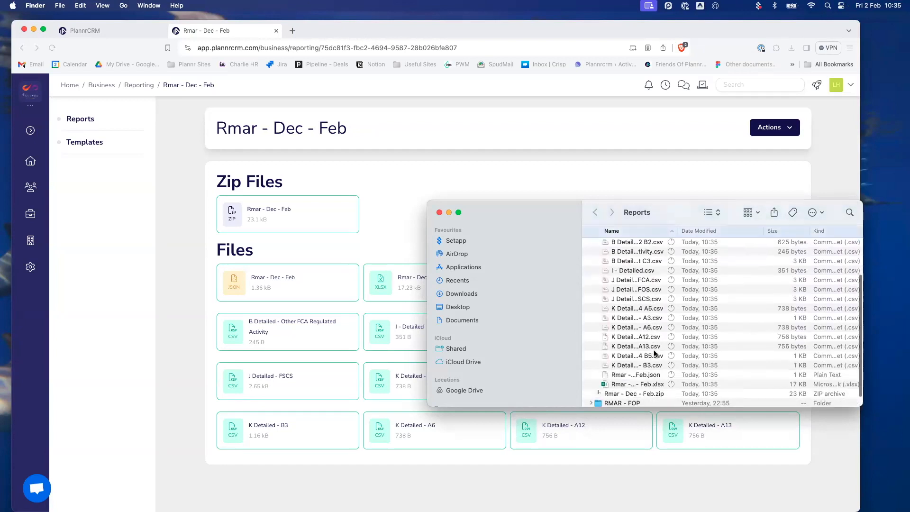
{"action": "double_click", "coordinate": [637, 384]}
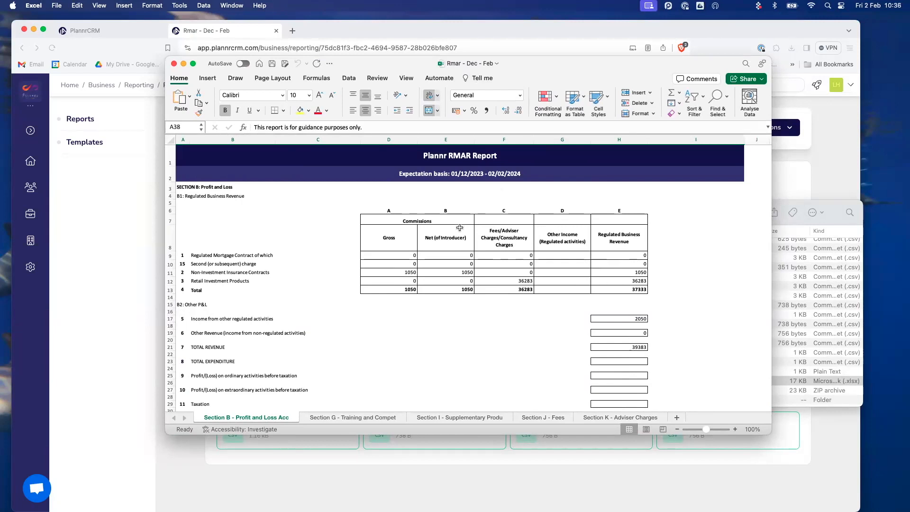
Examine the mortgage, non-investment insurance, retail investment and total revenue rows in Section B of the RMAR workbook.
{"action": "left_click", "coordinate": [171, 256]}
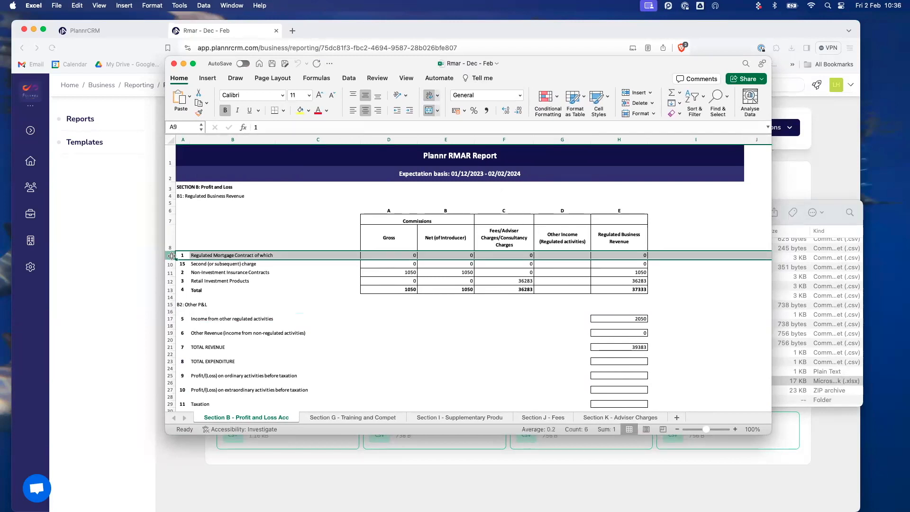
{"action": "left_click", "coordinate": [168, 272]}
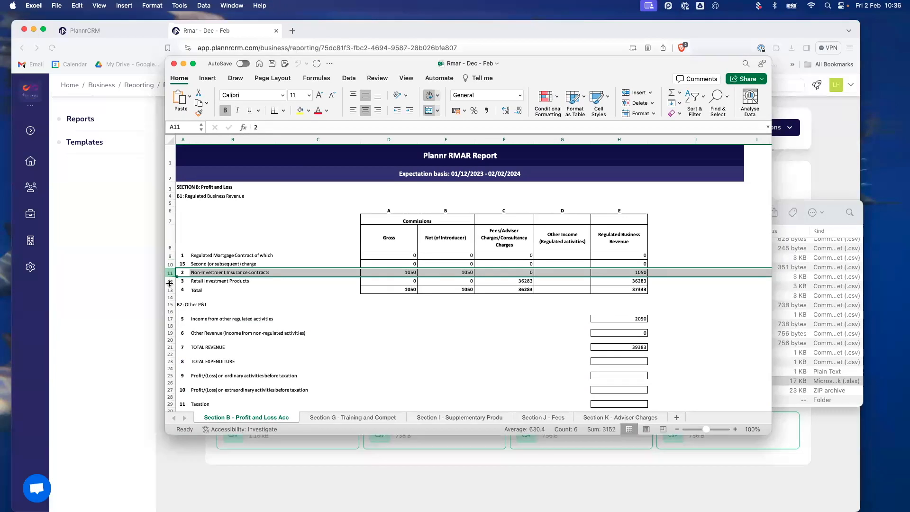
{"action": "left_click", "coordinate": [169, 281]}
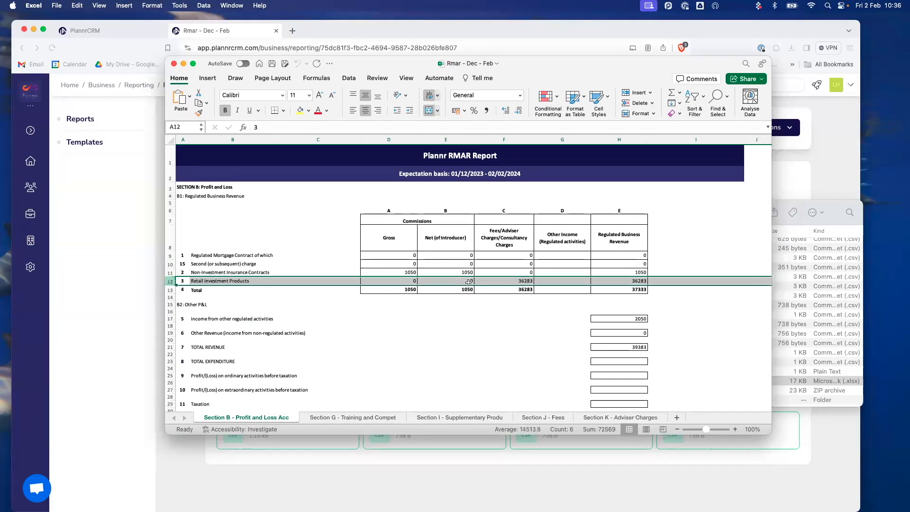
{"action": "left_click", "coordinate": [170, 347]}
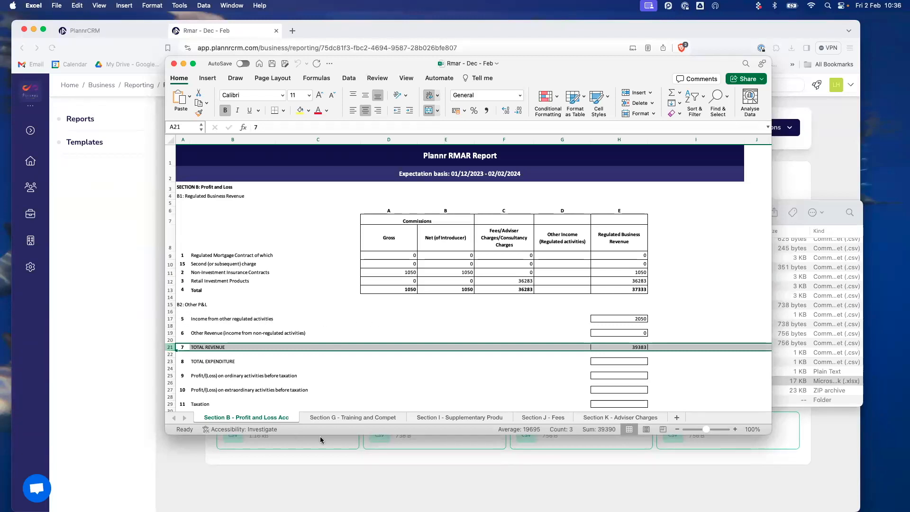
Review Sections G, I, J and K of the RMAR workbook, including the Term Assurance entry, and minimise the workbook.
{"action": "left_click", "coordinate": [345, 419]}
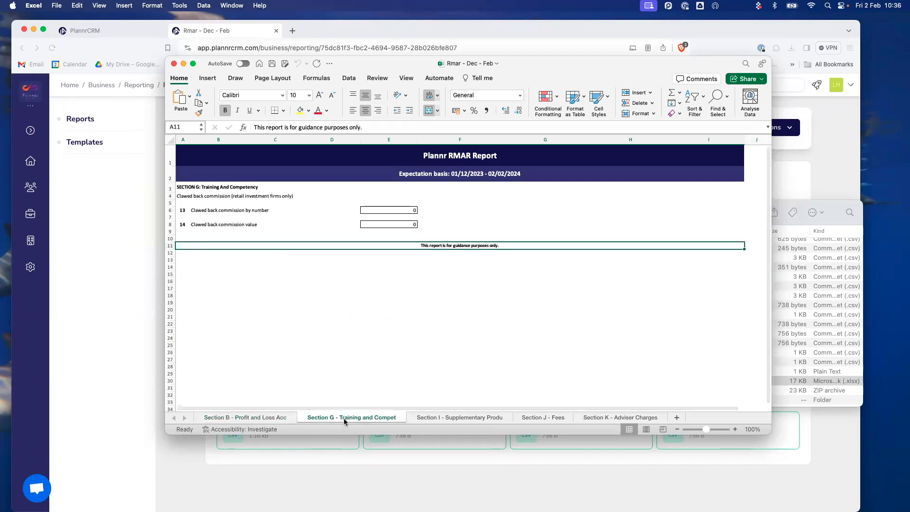
{"action": "left_click", "coordinate": [436, 418]}
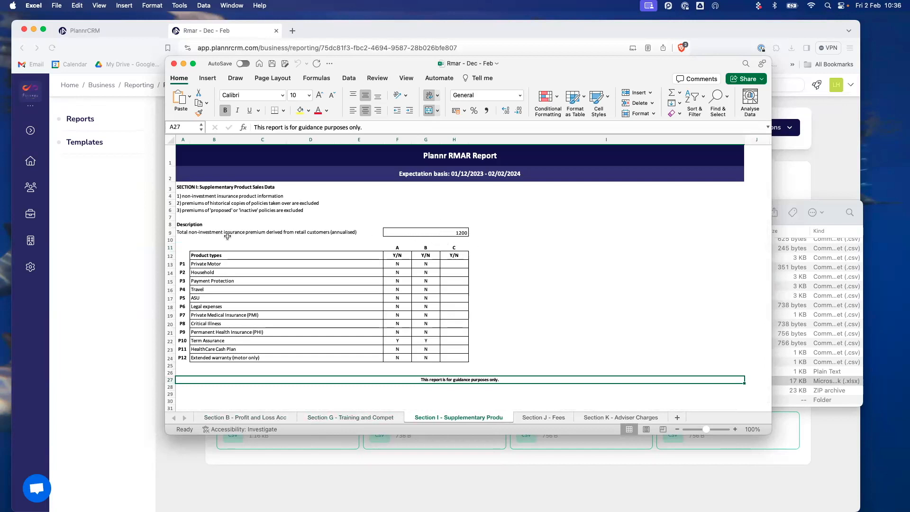
{"action": "left_click", "coordinate": [401, 338]}
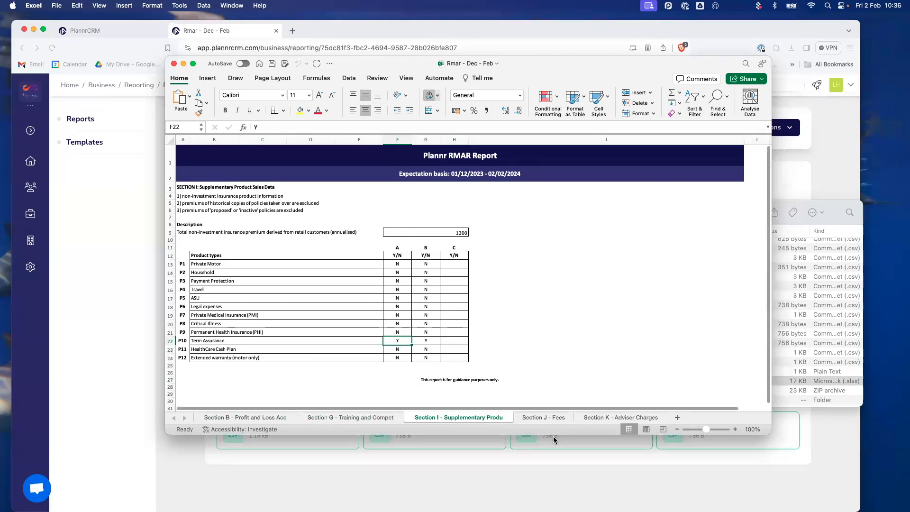
{"action": "left_click", "coordinate": [536, 419]}
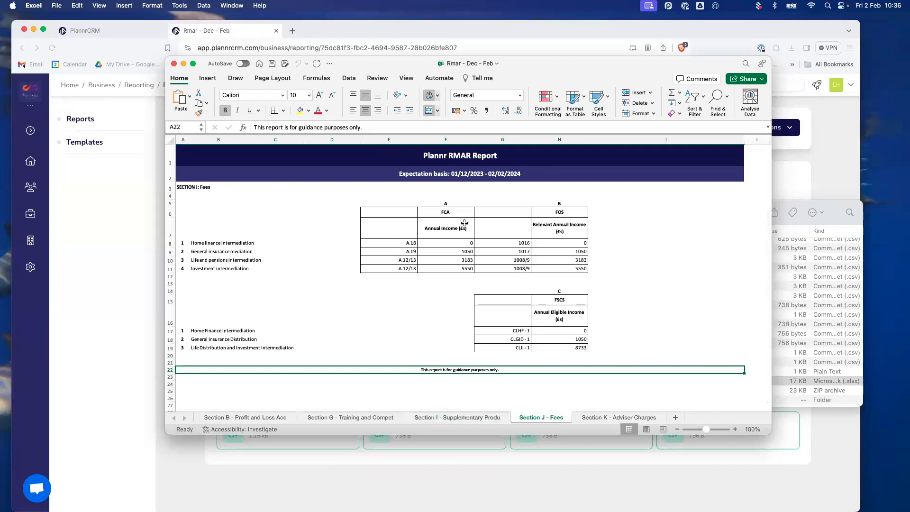
{"action": "left_click", "coordinate": [639, 417]}
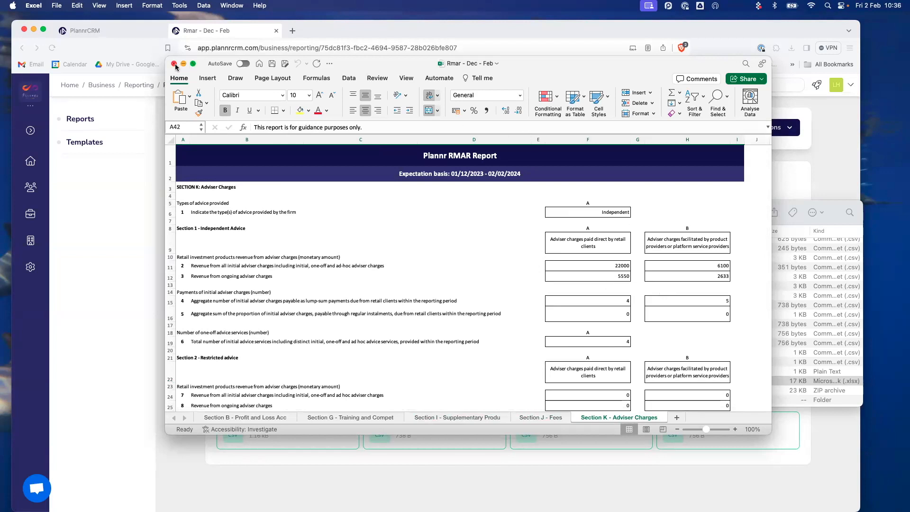
{"action": "mouse_move", "coordinate": [192, 65]}
{"action": "left_click", "coordinate": [184, 64]}
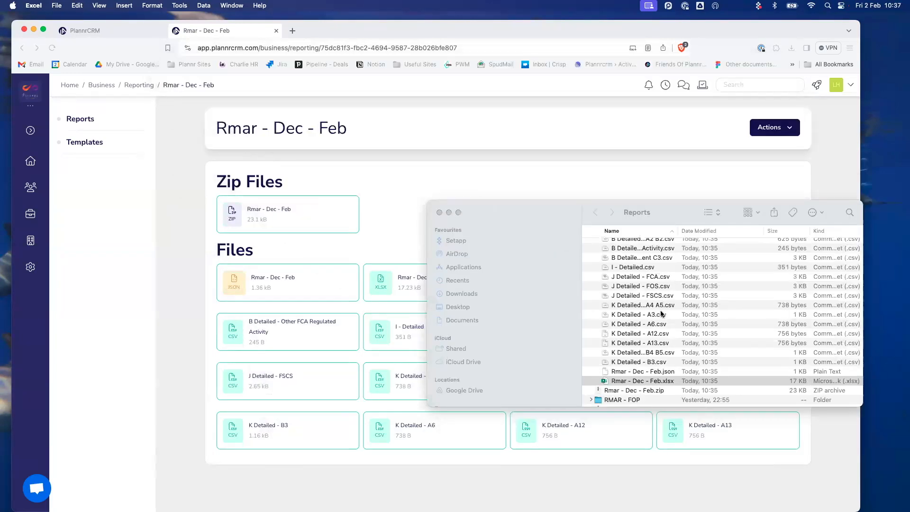
Widen Finder's name column to show full file names and open "B Detailed - Retail Investment C3.csv" from the RMAR folder.
{"action": "scroll", "coordinate": [662, 313], "scroll_direction": "up", "scroll_amount": 3}
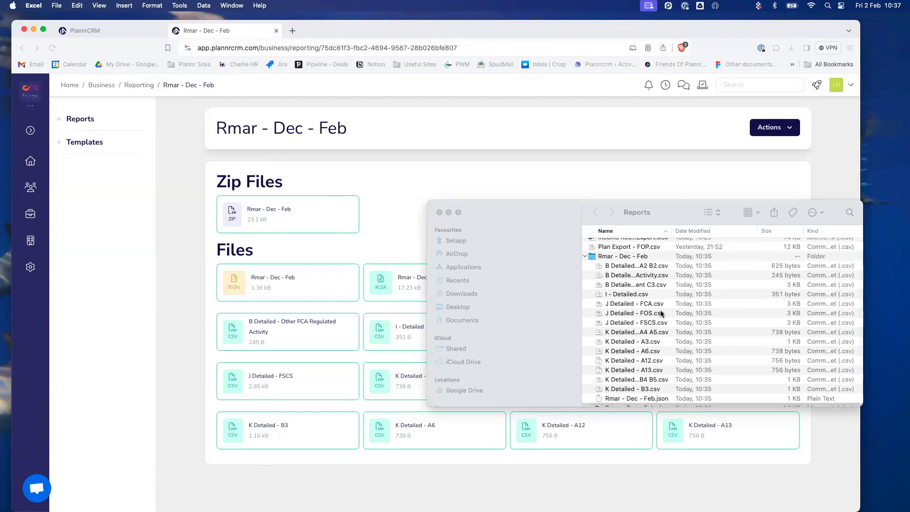
{"action": "left_click", "coordinate": [676, 231]}
{"action": "left_click_drag", "start_coordinate": [676, 231], "coordinate": [757, 231]}
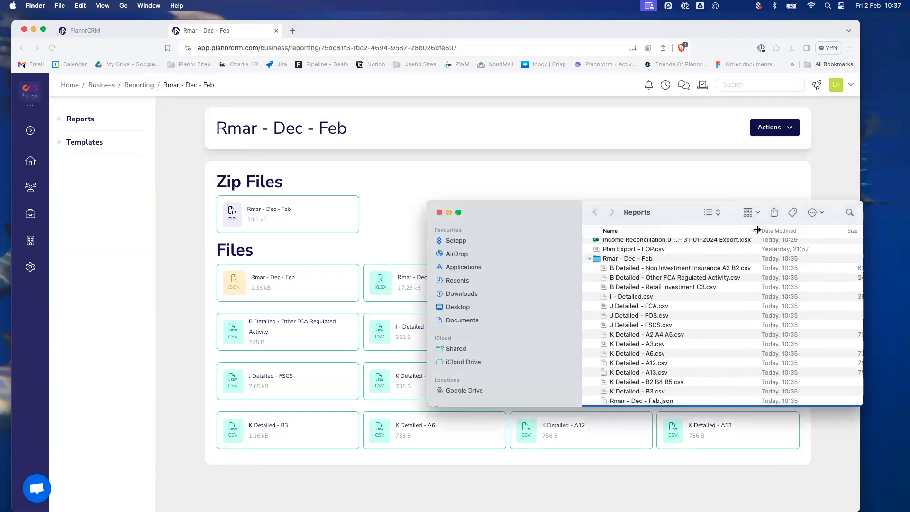
{"action": "left_click", "coordinate": [678, 289]}
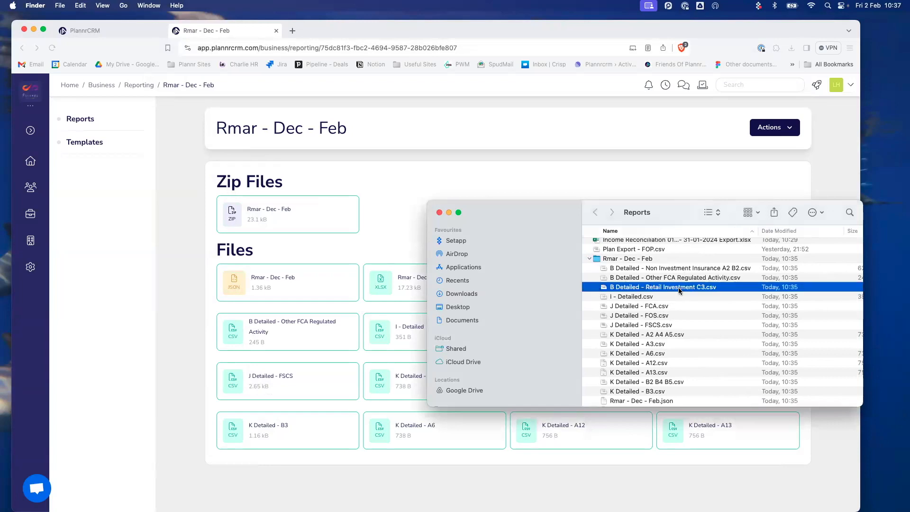
{"action": "double_click", "coordinate": [679, 288]}
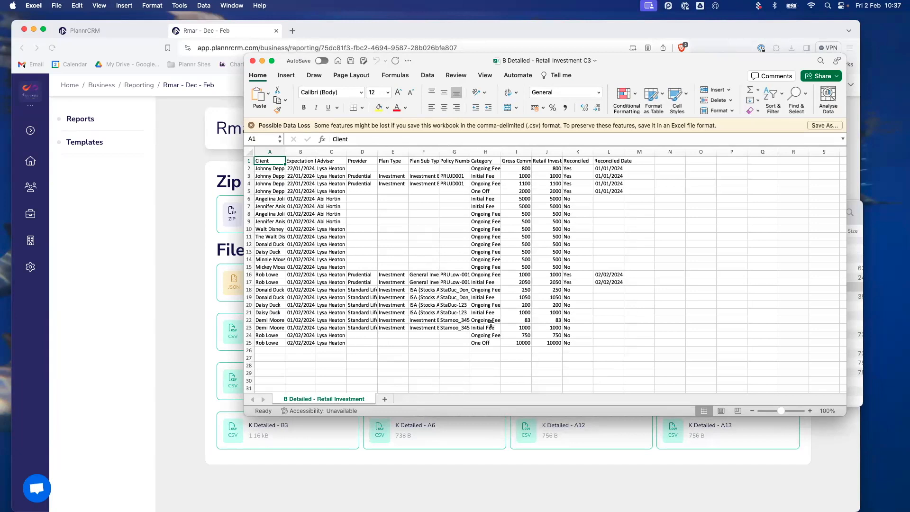
Check the total of the gross commission values in rows 2 to 25, and switch back to Plannr in the browser.
{"action": "scroll", "coordinate": [497, 217], "scroll_direction": "down", "scroll_amount": 1}
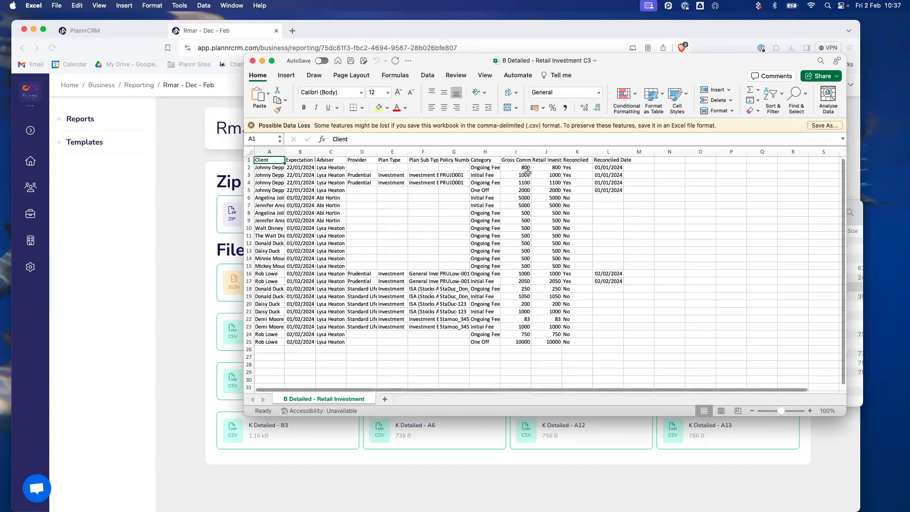
{"action": "left_click_drag", "start_coordinate": [527, 167], "coordinate": [523, 343]}
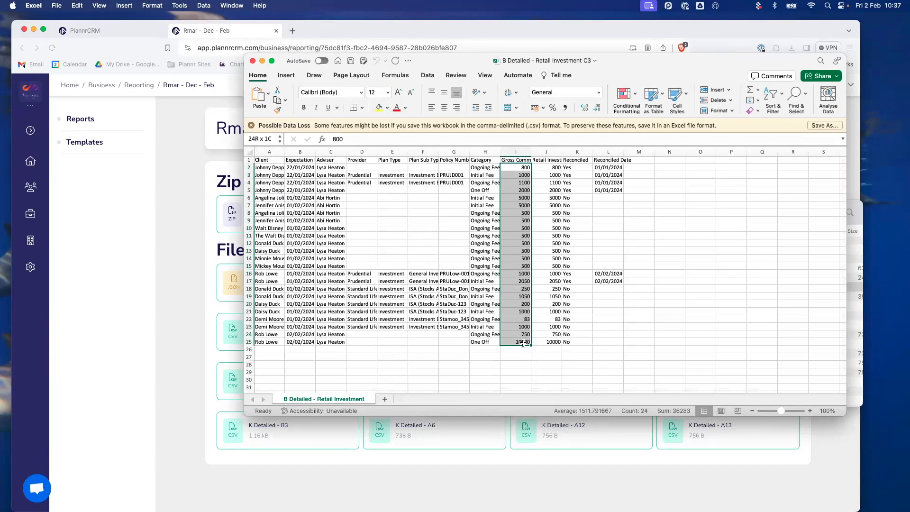
{"action": "left_click_drag", "start_coordinate": [523, 343], "coordinate": [523, 343]}
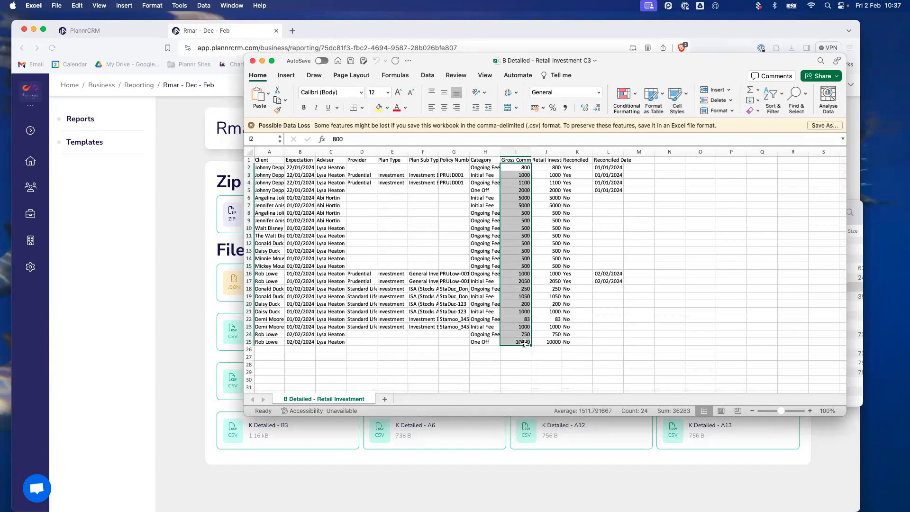
{"action": "left_click", "coordinate": [477, 424]}
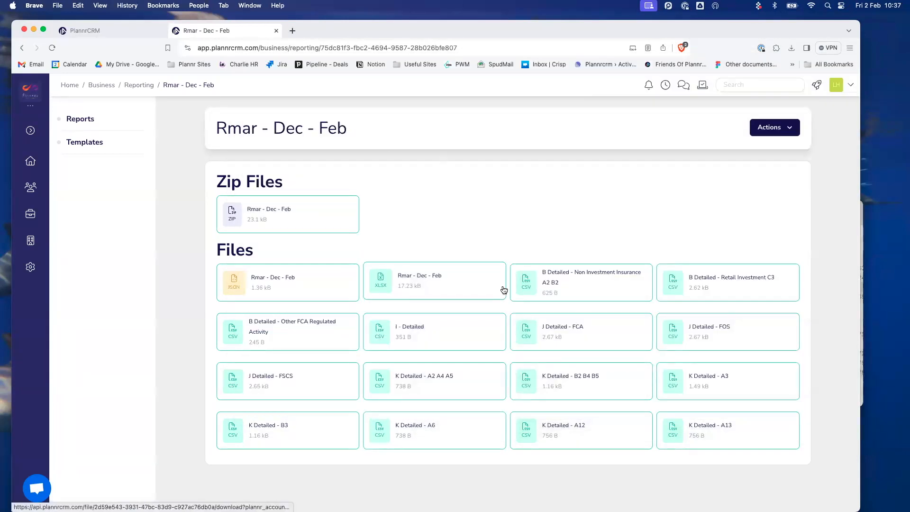
Start a new report of type Revenue Analysis Based On Receipts in Reporting and name it "rev based".
{"action": "left_click", "coordinate": [147, 87]}
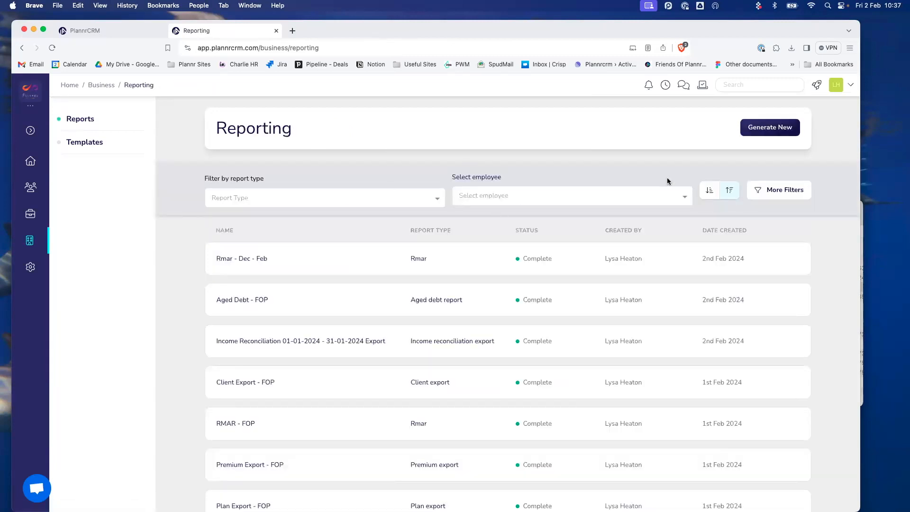
{"action": "left_click", "coordinate": [772, 126]}
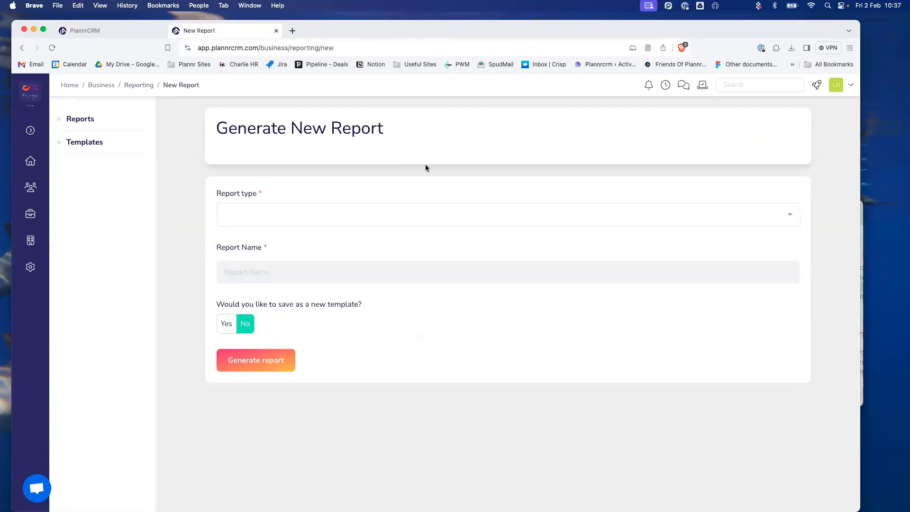
{"action": "left_click", "coordinate": [320, 213]}
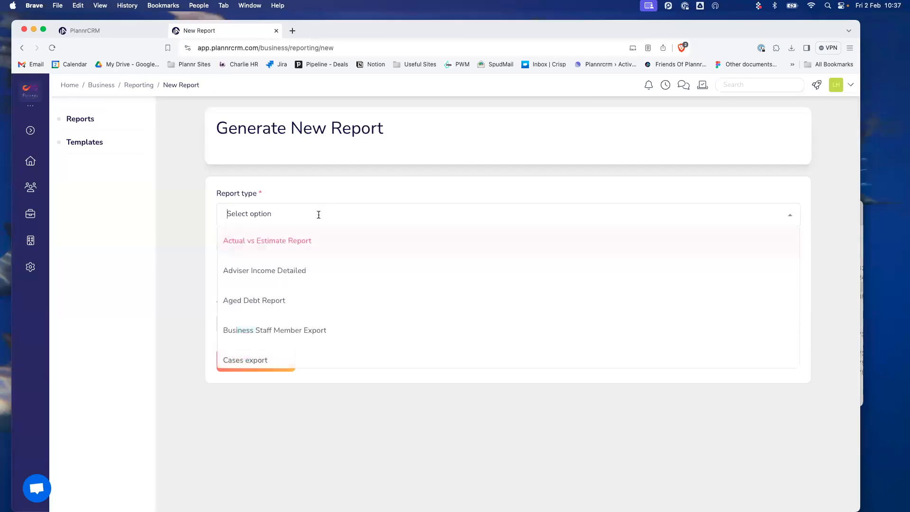
{"action": "scroll", "coordinate": [340, 232], "scroll_direction": "down", "scroll_amount": 5}
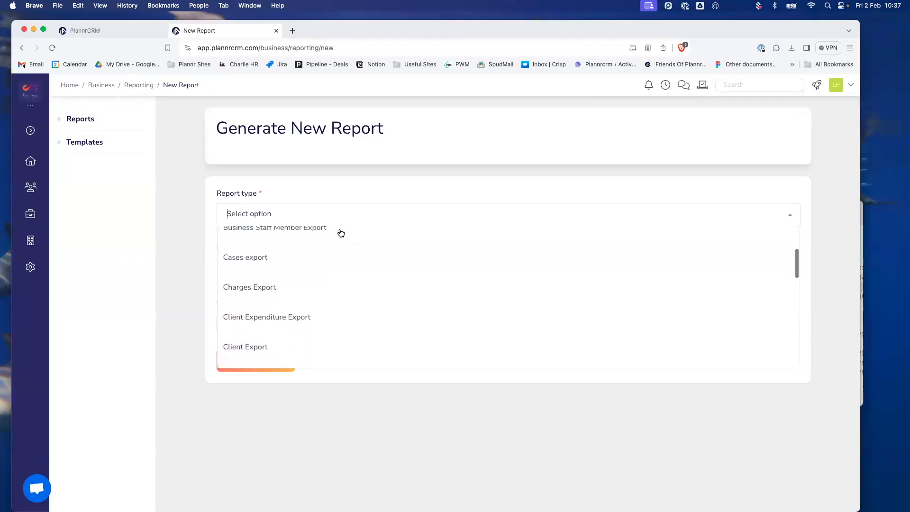
{"action": "scroll", "coordinate": [341, 233], "scroll_direction": "down", "scroll_amount": 5}
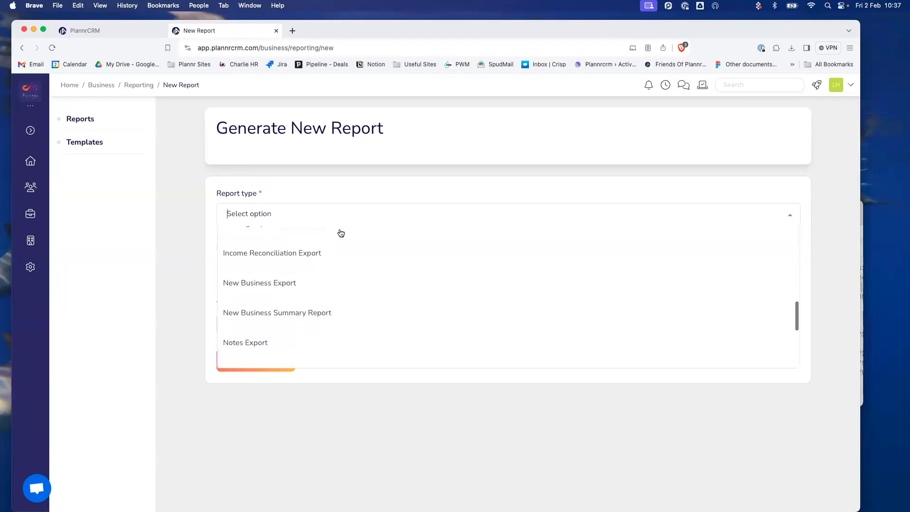
{"action": "scroll", "coordinate": [341, 233], "scroll_direction": "down", "scroll_amount": 5}
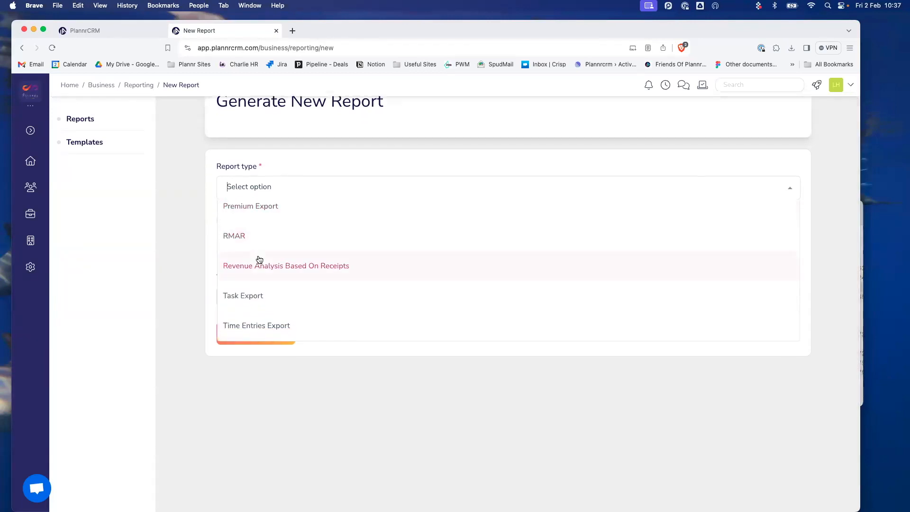
{"action": "left_click", "coordinate": [292, 266]}
{"action": "left_click", "coordinate": [290, 249]}
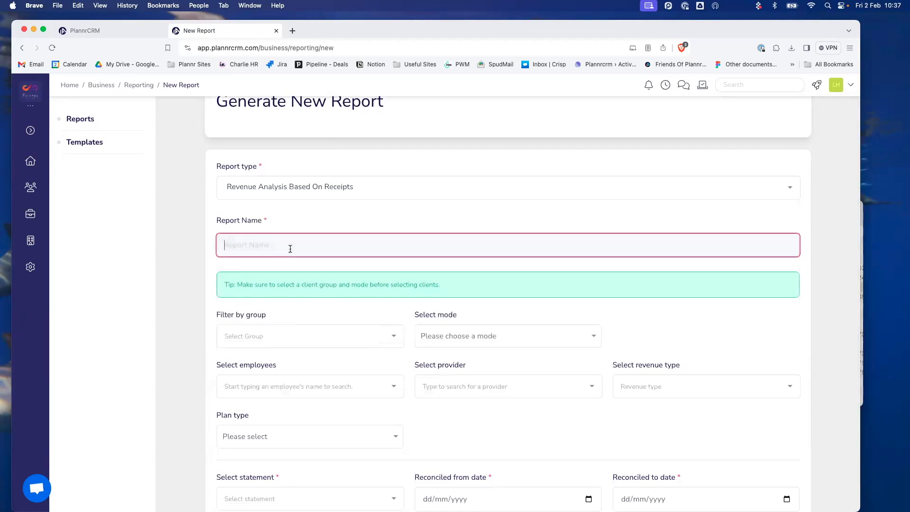
{"action": "type", "text": "rev based"}
{"action": "scroll", "coordinate": [317, 307], "scroll_direction": "down", "scroll_amount": 5}
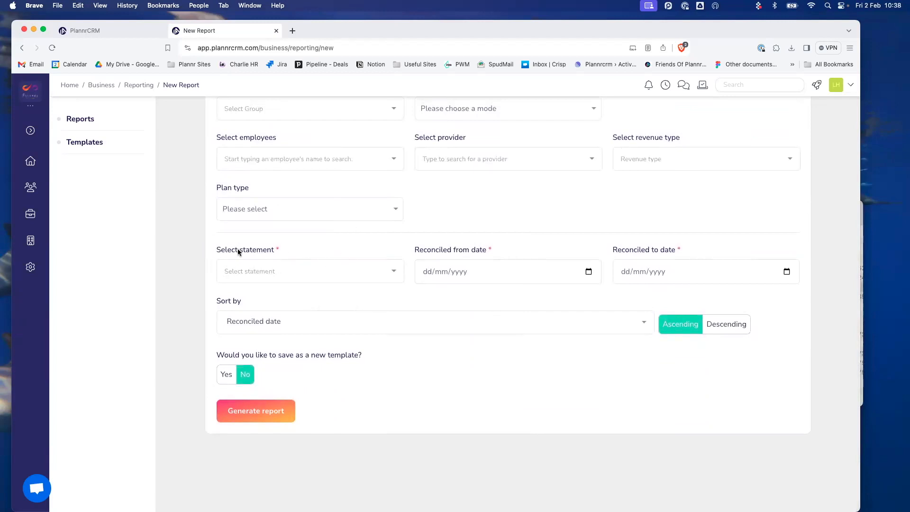
Set the reconciled dates from 01/01/2024 to 02/02/2024, sorted by reconciled date ascending, and generate the report.
{"action": "left_click", "coordinate": [325, 271]}
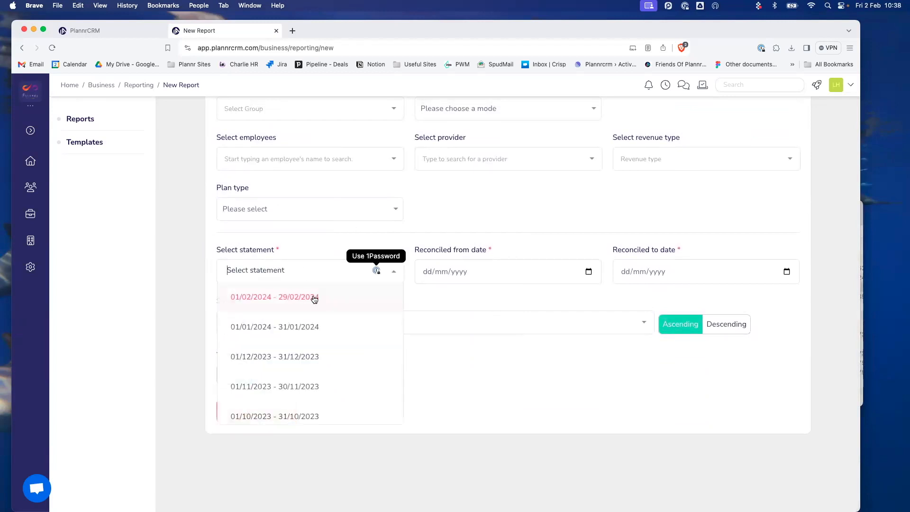
{"action": "left_click", "coordinate": [493, 320]}
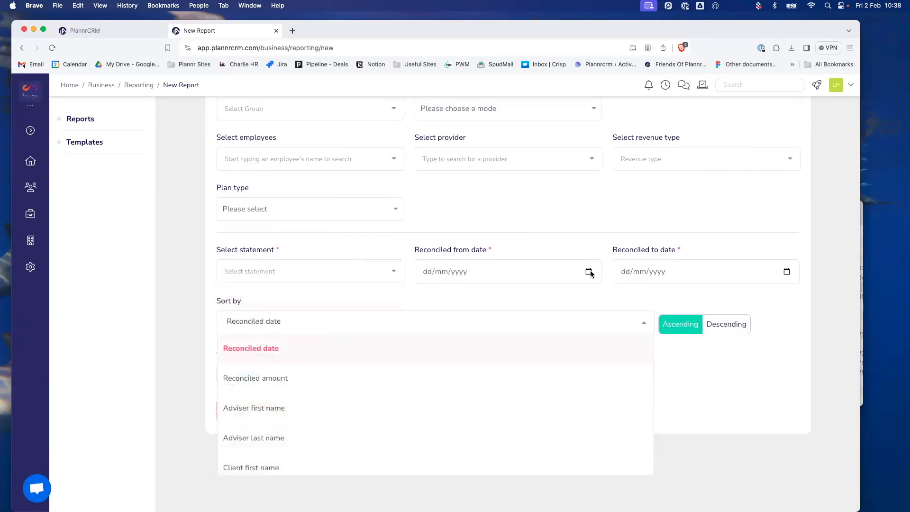
{"action": "left_click", "coordinate": [589, 272]}
{"action": "left_click", "coordinate": [491, 295]}
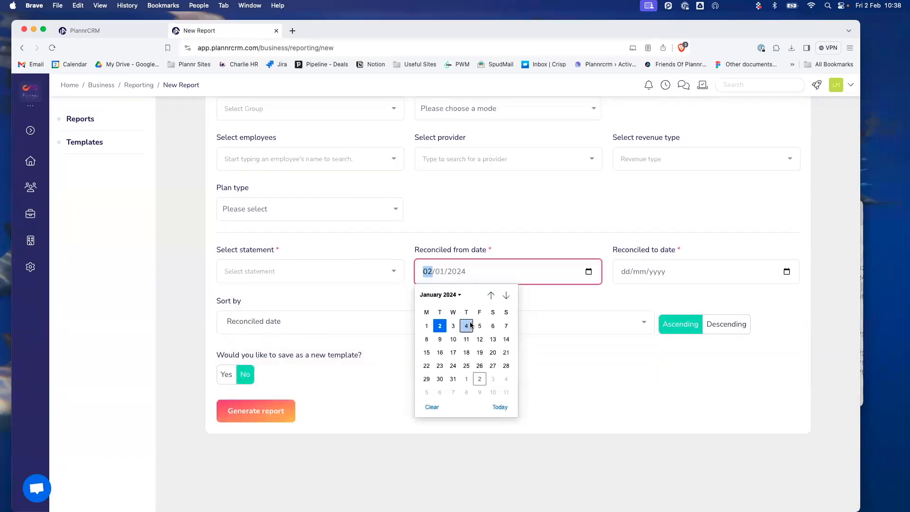
{"action": "left_click", "coordinate": [427, 326]}
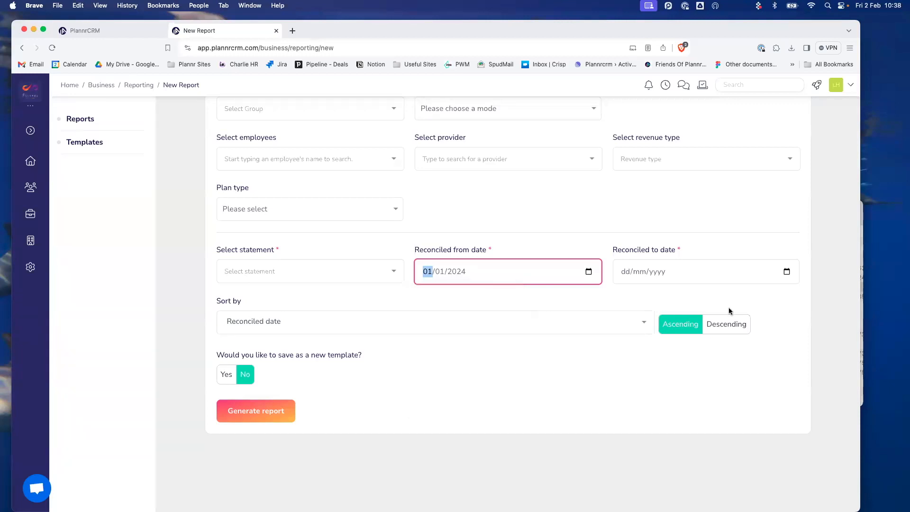
{"action": "left_click", "coordinate": [786, 272]}
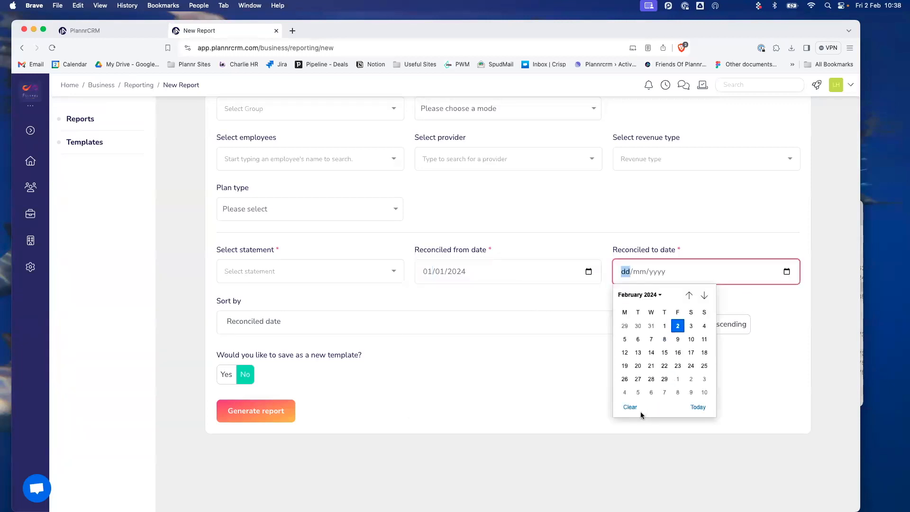
{"action": "left_click", "coordinate": [698, 407]}
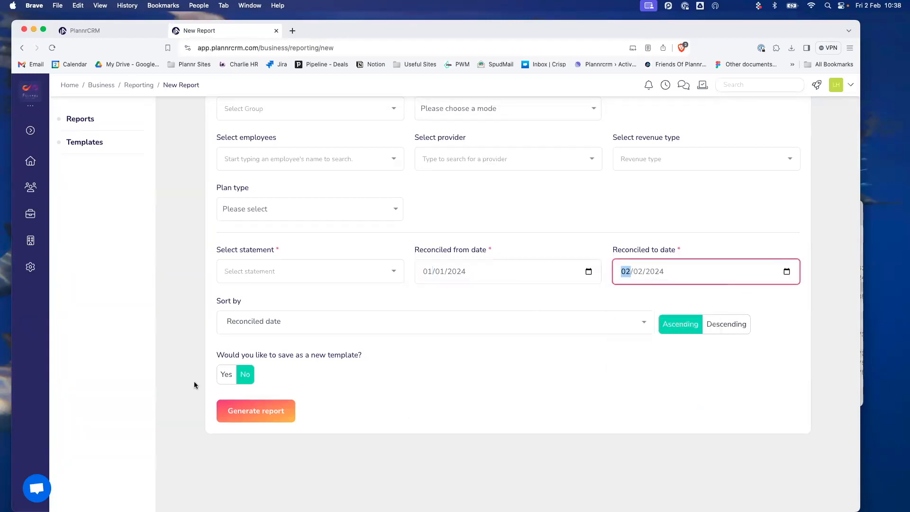
{"action": "left_click", "coordinate": [253, 406]}
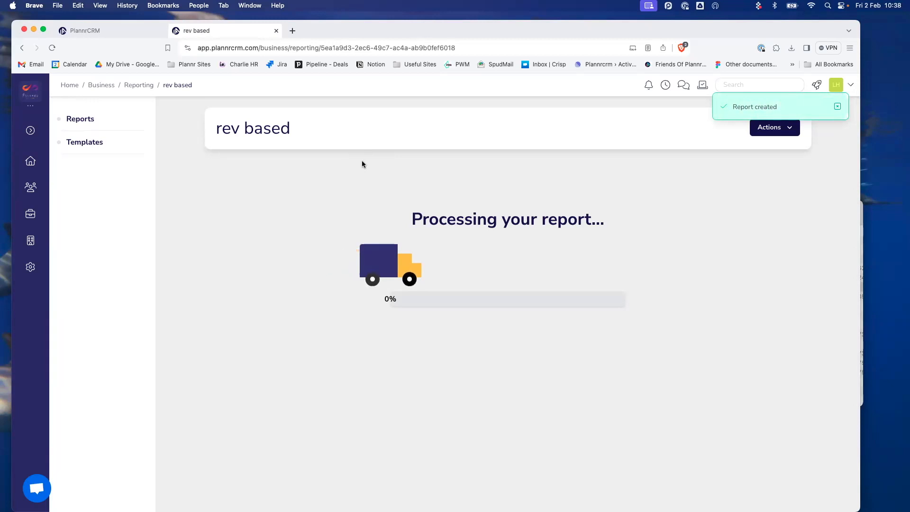
Download the generated report as rev based.xlsx into the Reports folder and open it in Excel.
{"action": "left_click", "coordinate": [283, 212]}
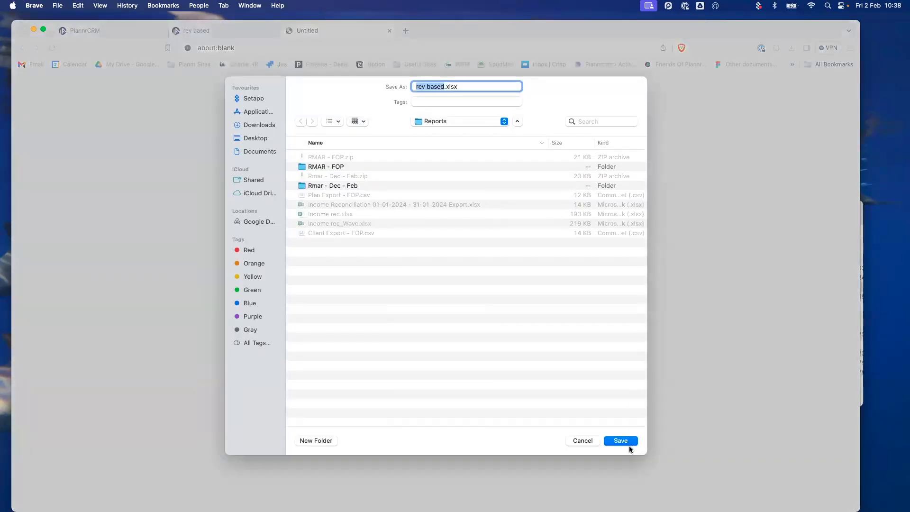
{"action": "left_click", "coordinate": [629, 443]}
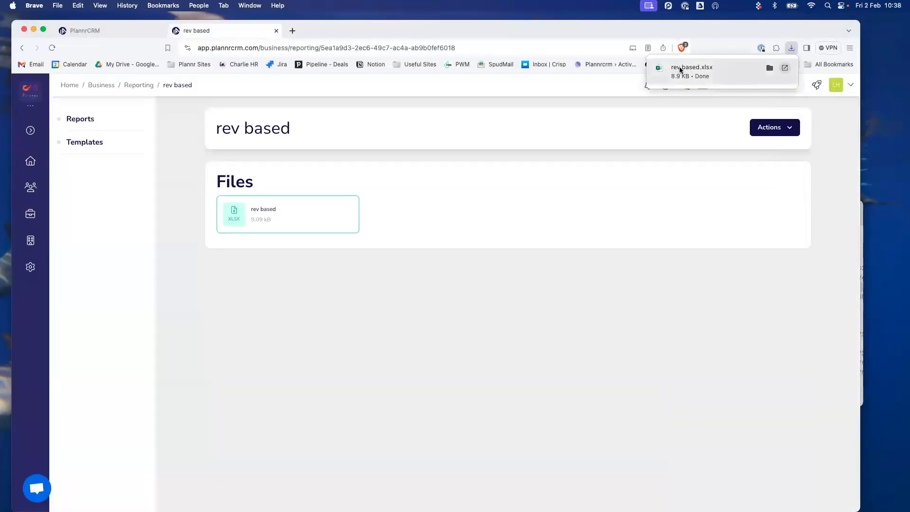
{"action": "left_click", "coordinate": [723, 70]}
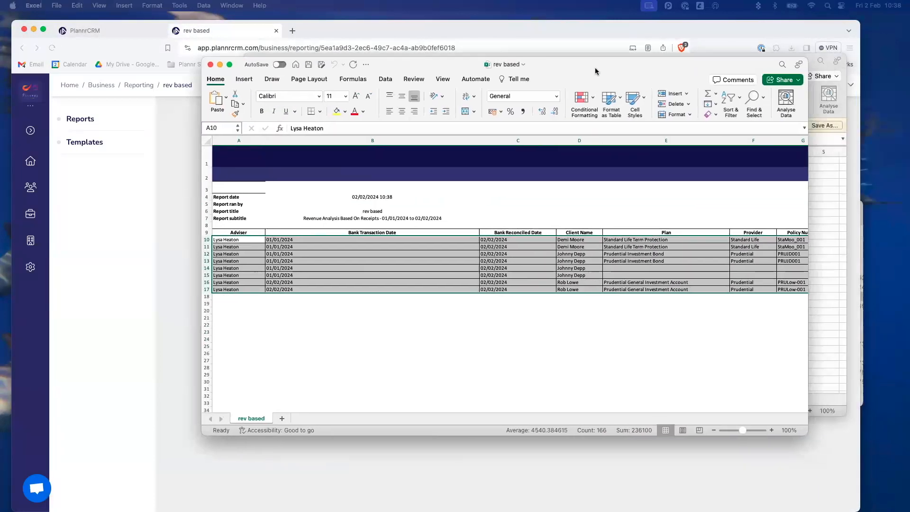
Review the report's columns from bank transaction and reconciled dates through plan details, charge types and reconciled amounts to the adviser and payaway amounts.
{"action": "left_click", "coordinate": [497, 275]}
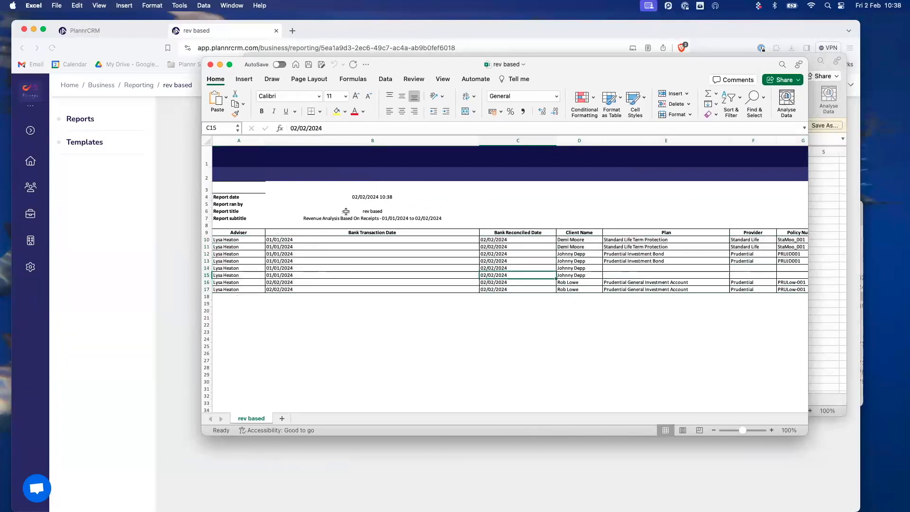
{"action": "scroll", "coordinate": [365, 254], "scroll_direction": "right", "scroll_amount": 1}
{"action": "scroll", "coordinate": [364, 254], "scroll_direction": "right", "scroll_amount": 4}
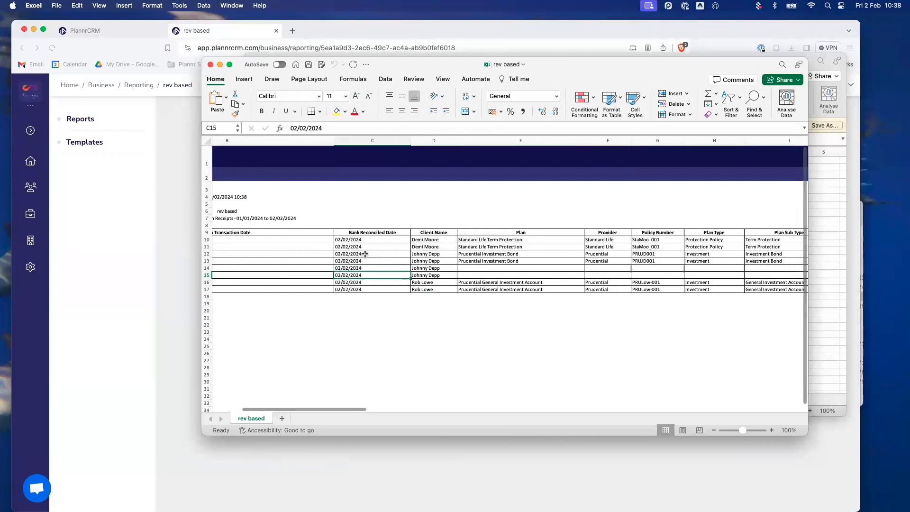
{"action": "scroll", "coordinate": [364, 254], "scroll_direction": "left", "scroll_amount": 4}
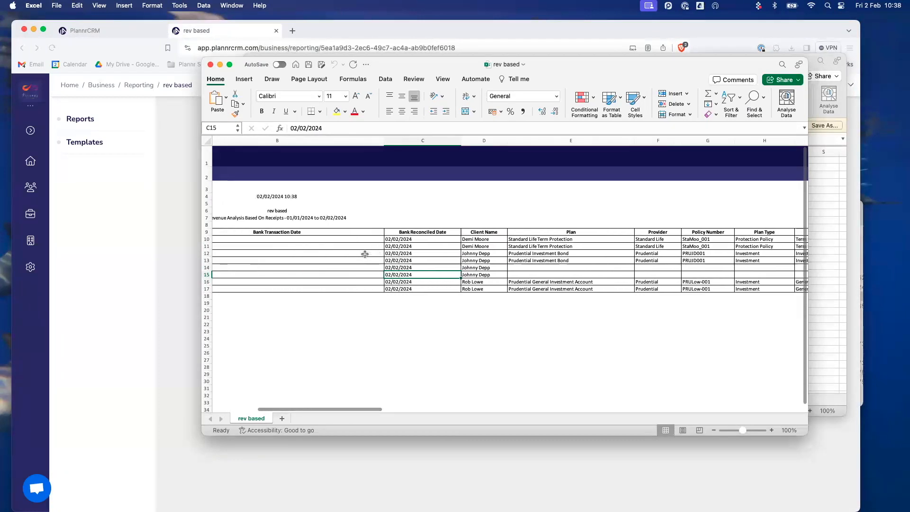
{"action": "scroll", "coordinate": [439, 256], "scroll_direction": "right", "scroll_amount": 4}
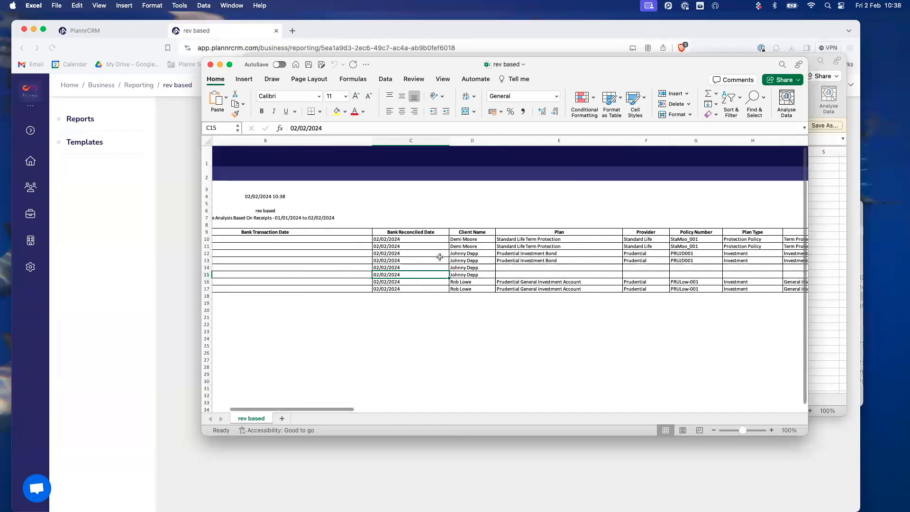
{"action": "scroll", "coordinate": [440, 257], "scroll_direction": "right", "scroll_amount": 6}
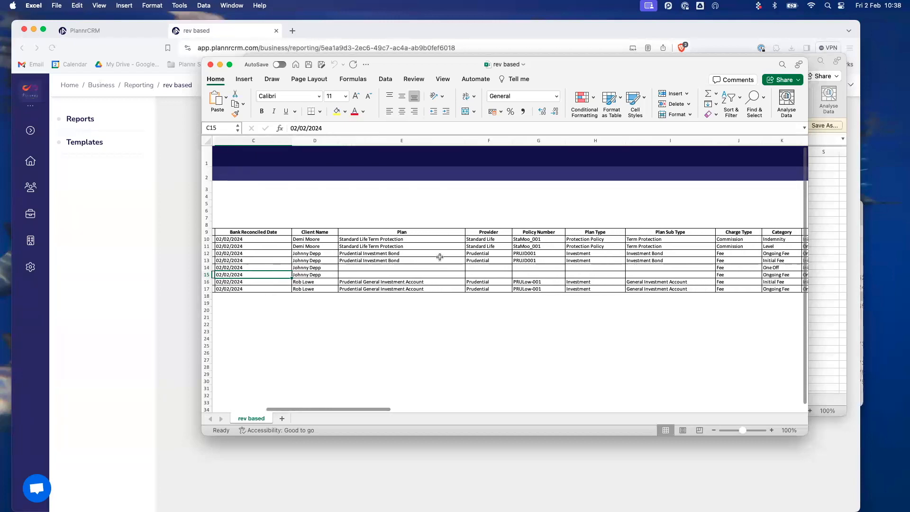
{"action": "scroll", "coordinate": [440, 257], "scroll_direction": "right", "scroll_amount": 6}
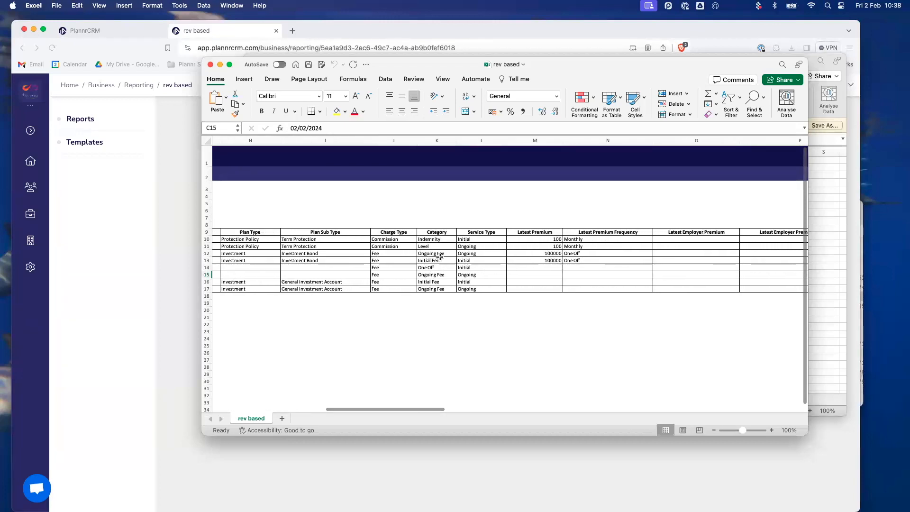
{"action": "scroll", "coordinate": [439, 257], "scroll_direction": "right", "scroll_amount": 6}
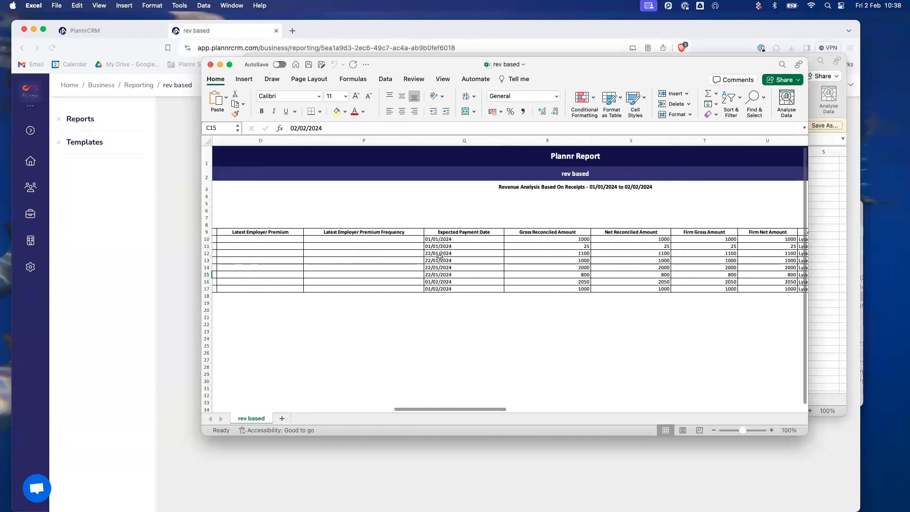
{"action": "scroll", "coordinate": [439, 257], "scroll_direction": "right", "scroll_amount": 3}
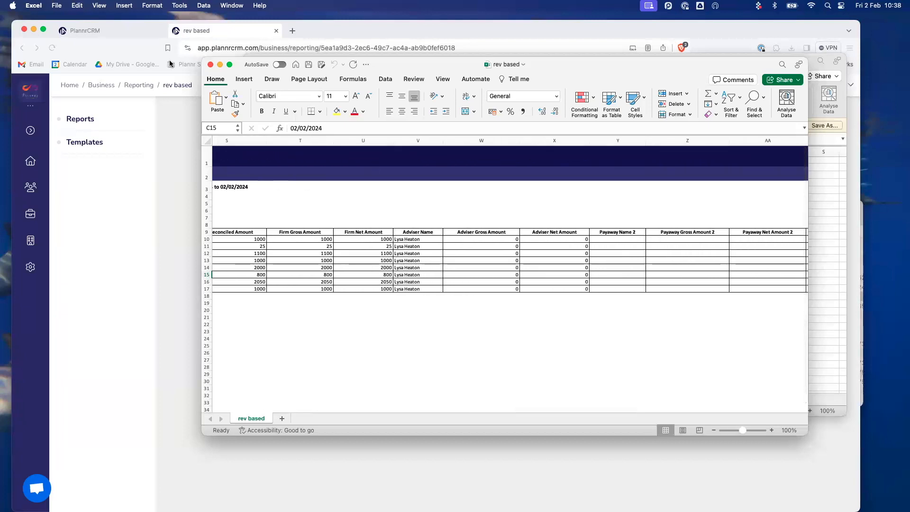
Close the rev based and B Detailed - Retail Investment C3 workbooks and switch to PowerPoint.
{"action": "left_click", "coordinate": [211, 66]}
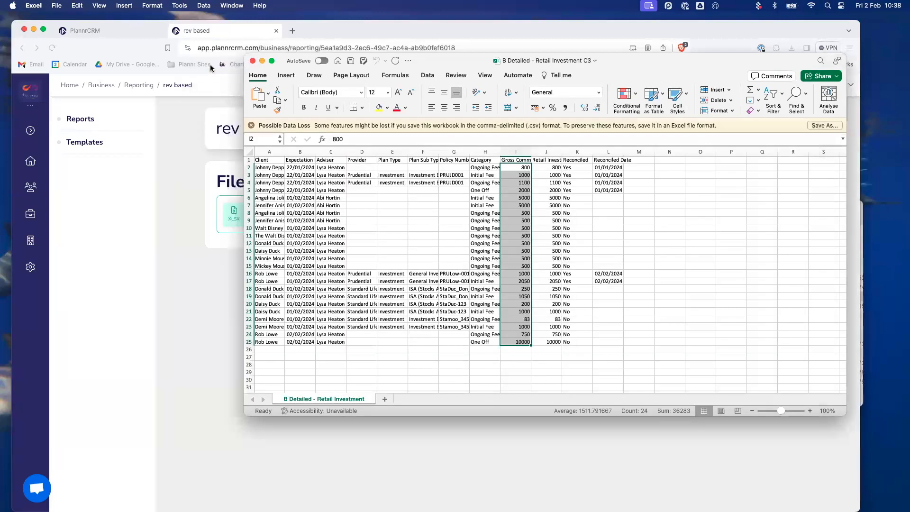
{"action": "left_click", "coordinate": [251, 62]}
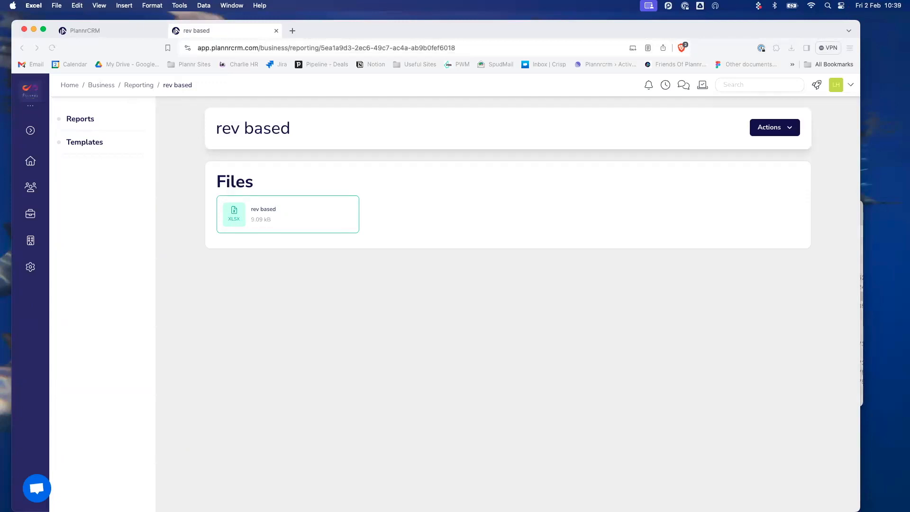
{"action": "key", "text": "super+Tab"}
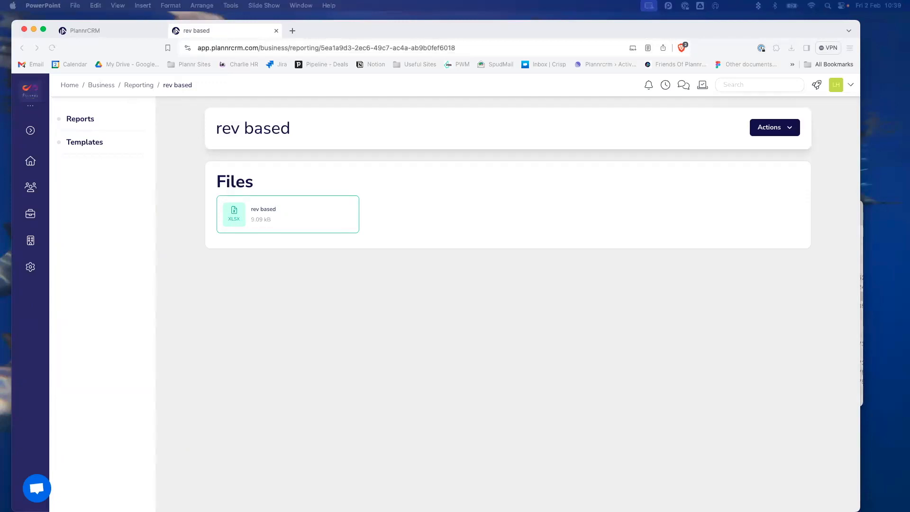